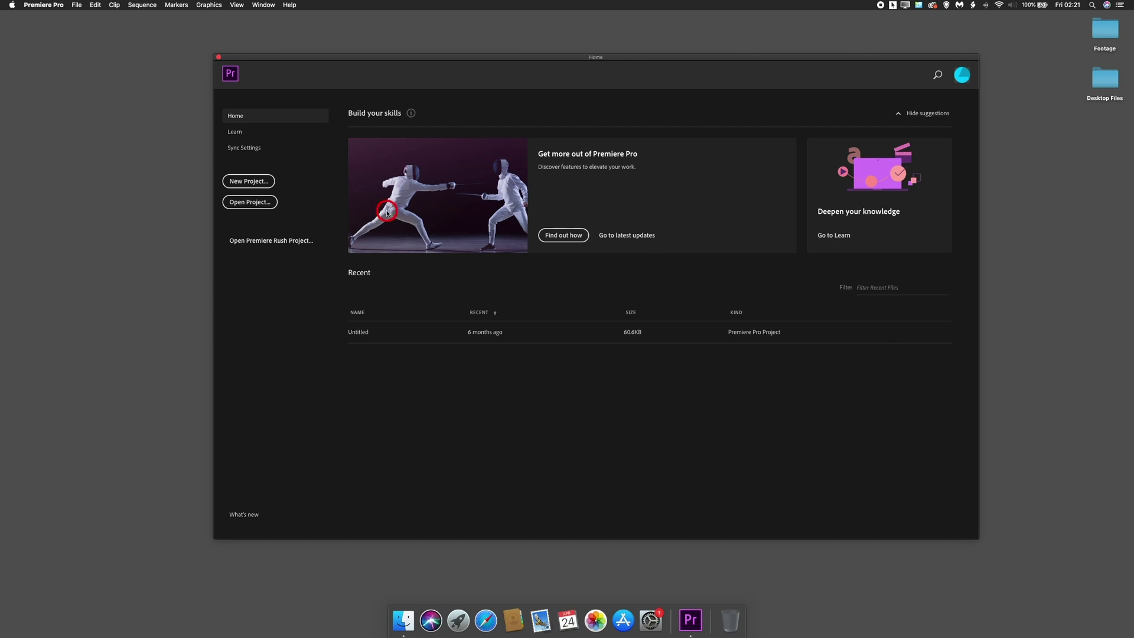
Start a new project named Project 1 and set its location to the Desktop.
left_click(252, 203)
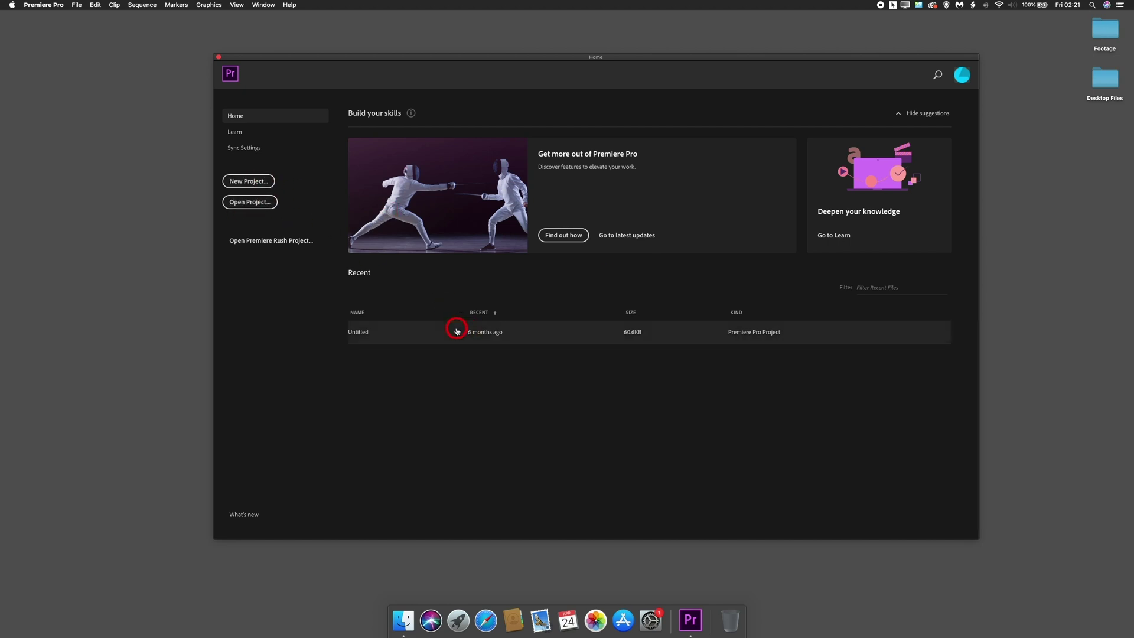
left_click(248, 181)
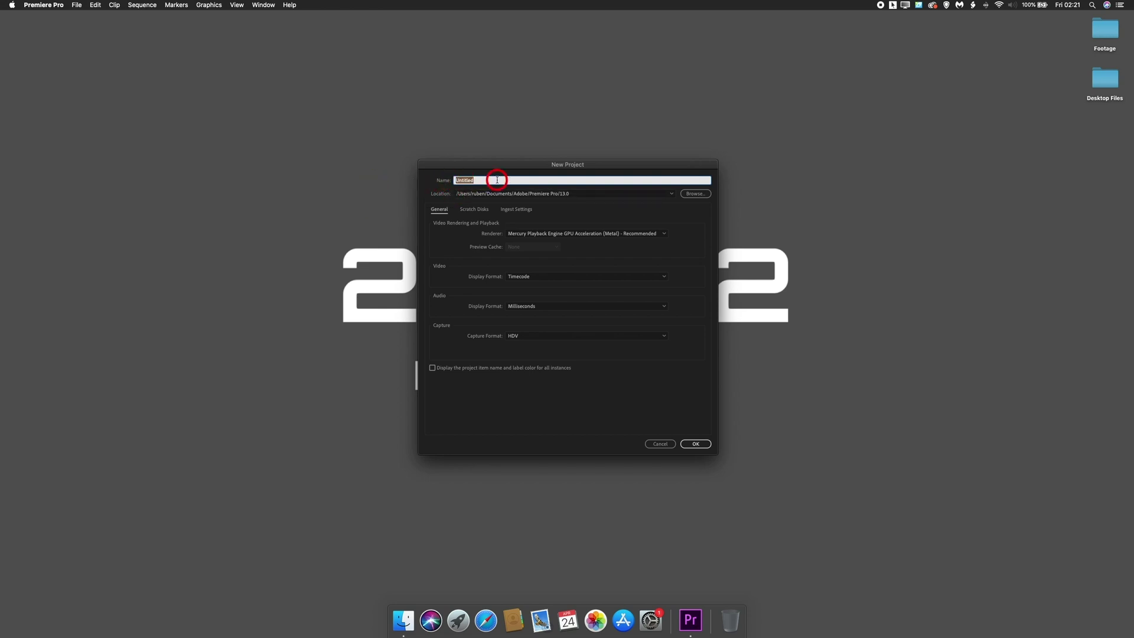
type("Project 1")
left_click(695, 194)
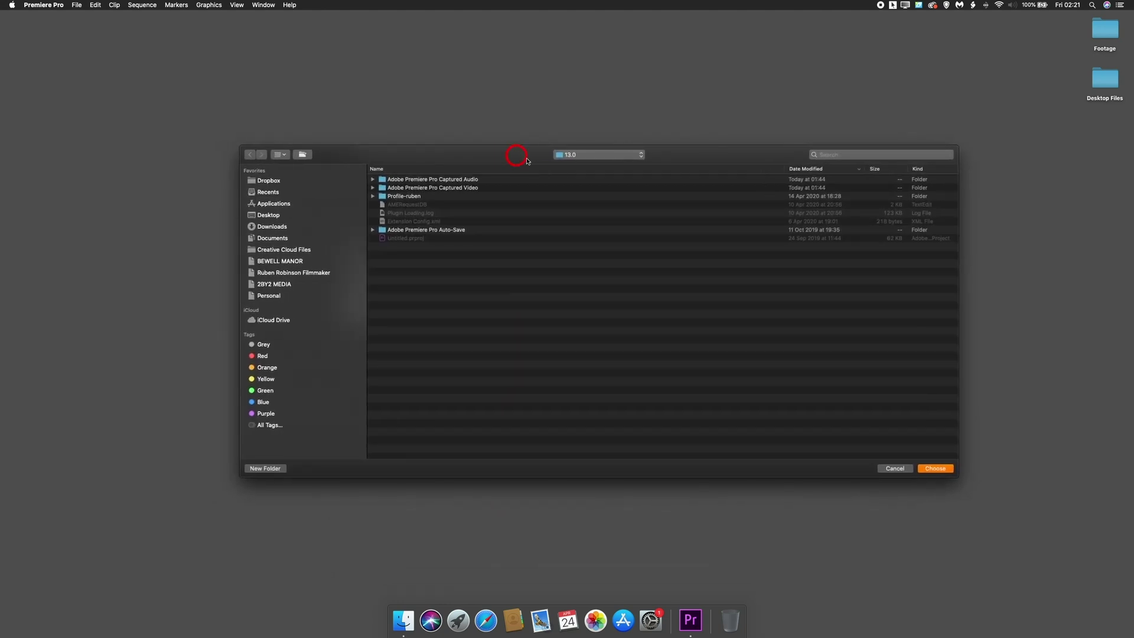
left_click(269, 215)
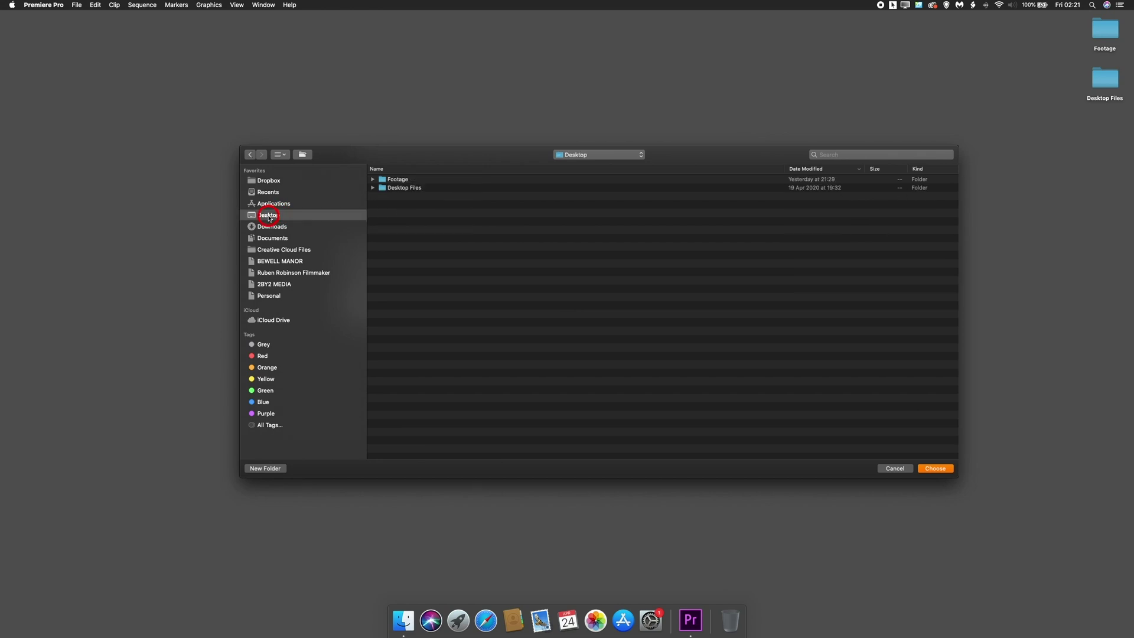
left_click(934, 469)
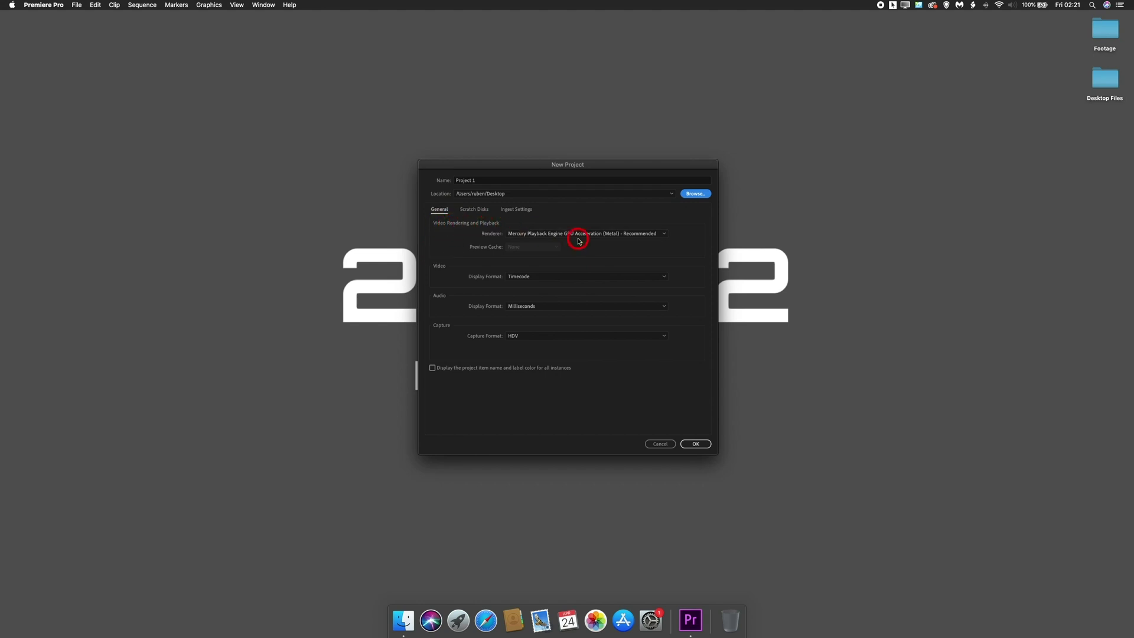
Examine the renderer choices and the video and audio display format options in the new project's general settings.
left_click(615, 234)
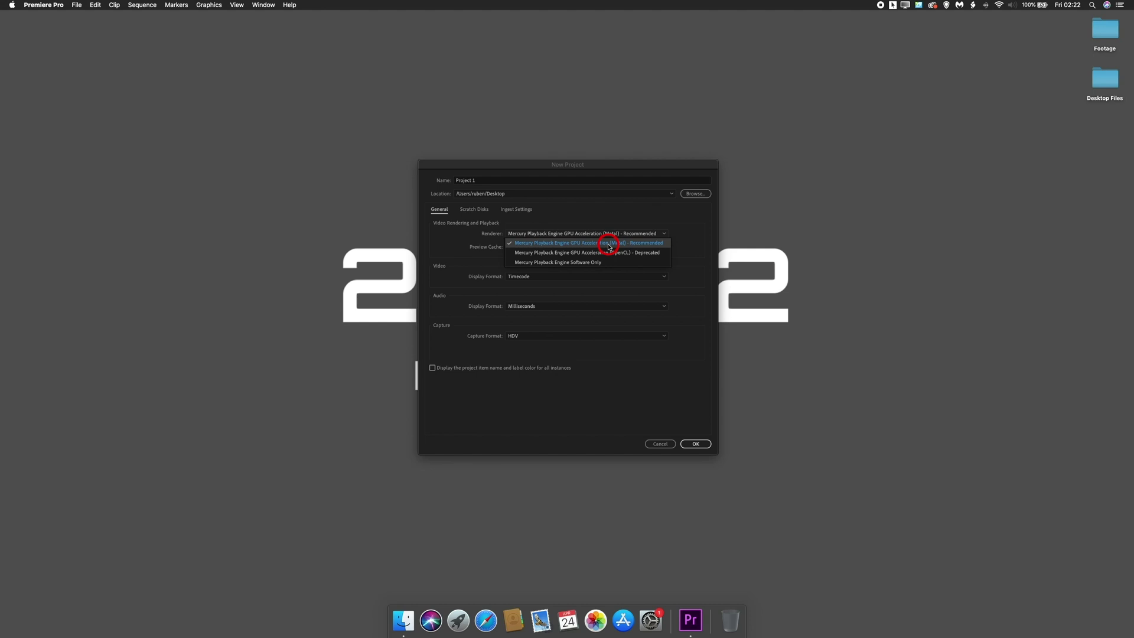
left_click(638, 244)
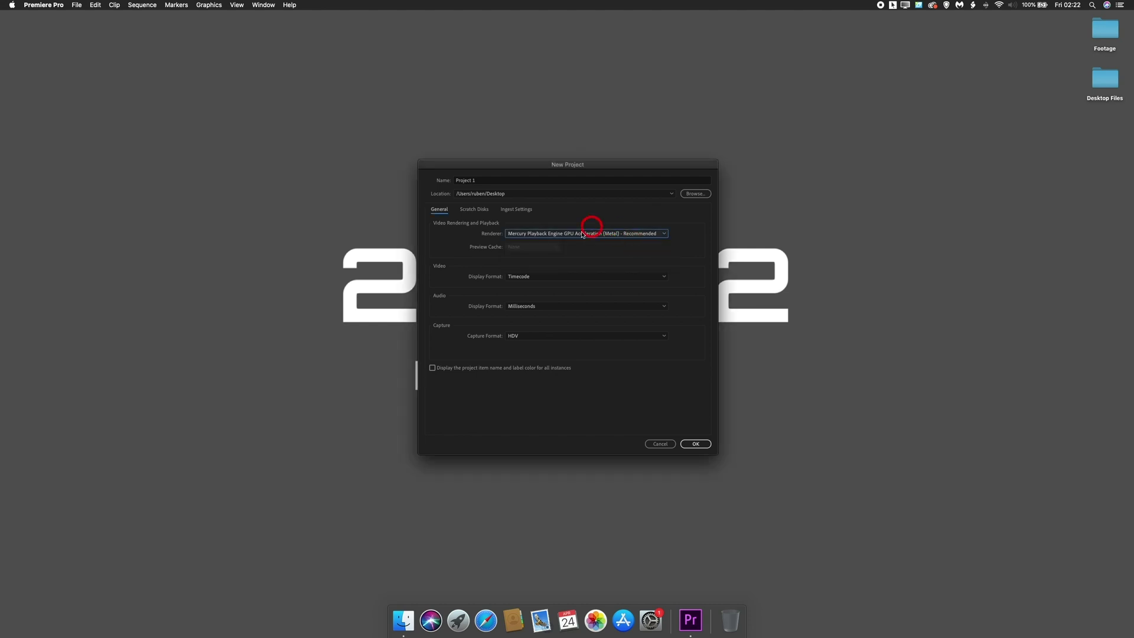
left_click(538, 281)
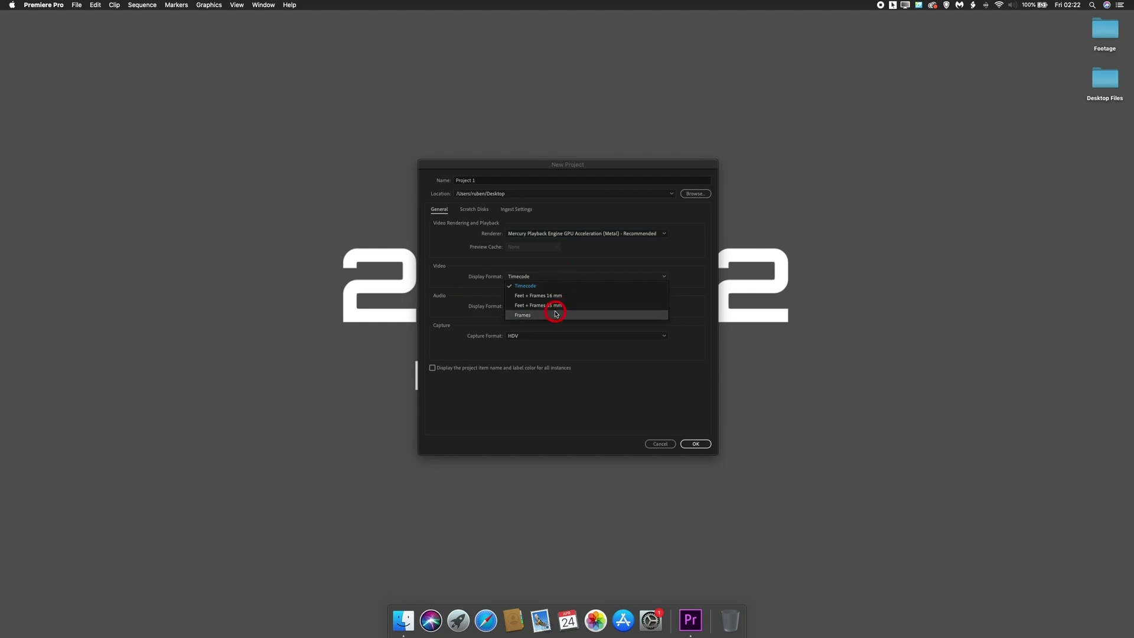
left_click(471, 267)
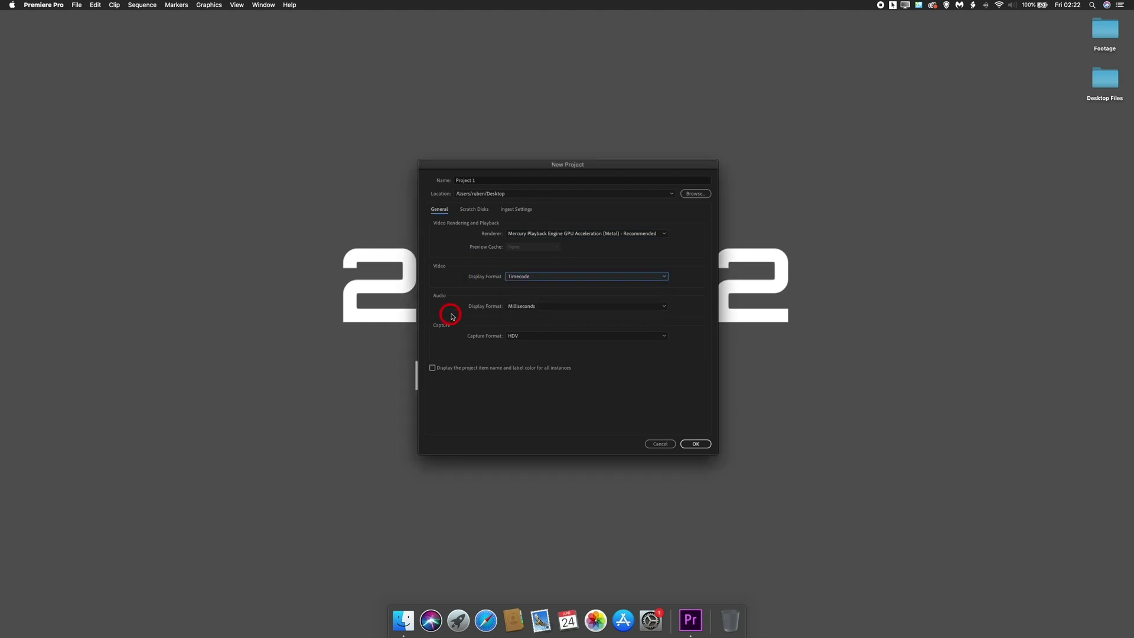
left_click(553, 312)
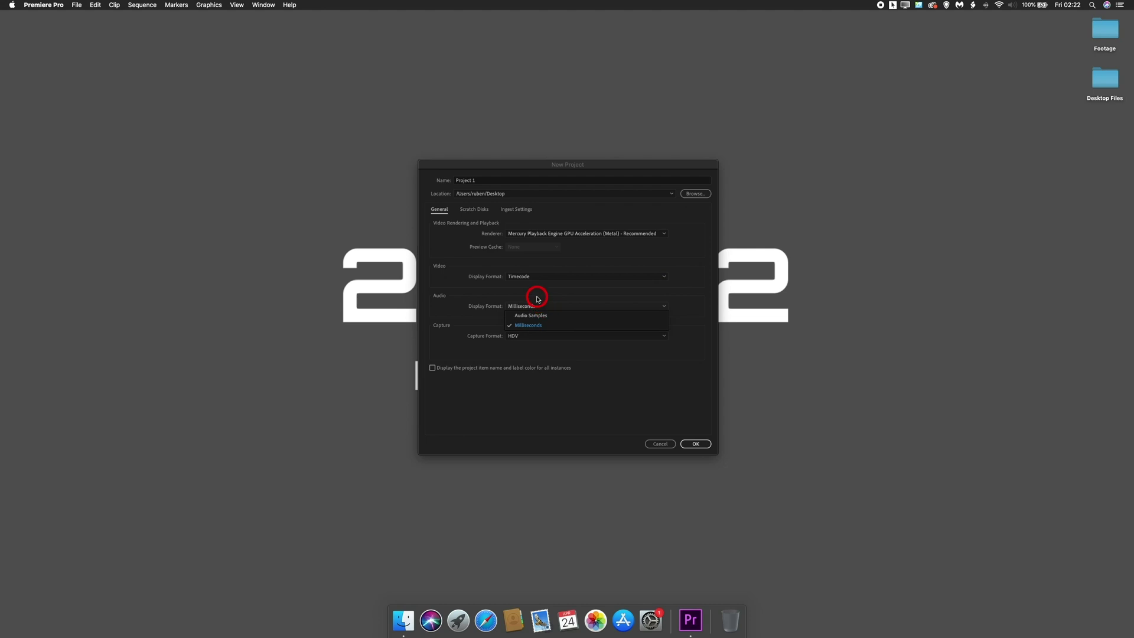
left_click(539, 297)
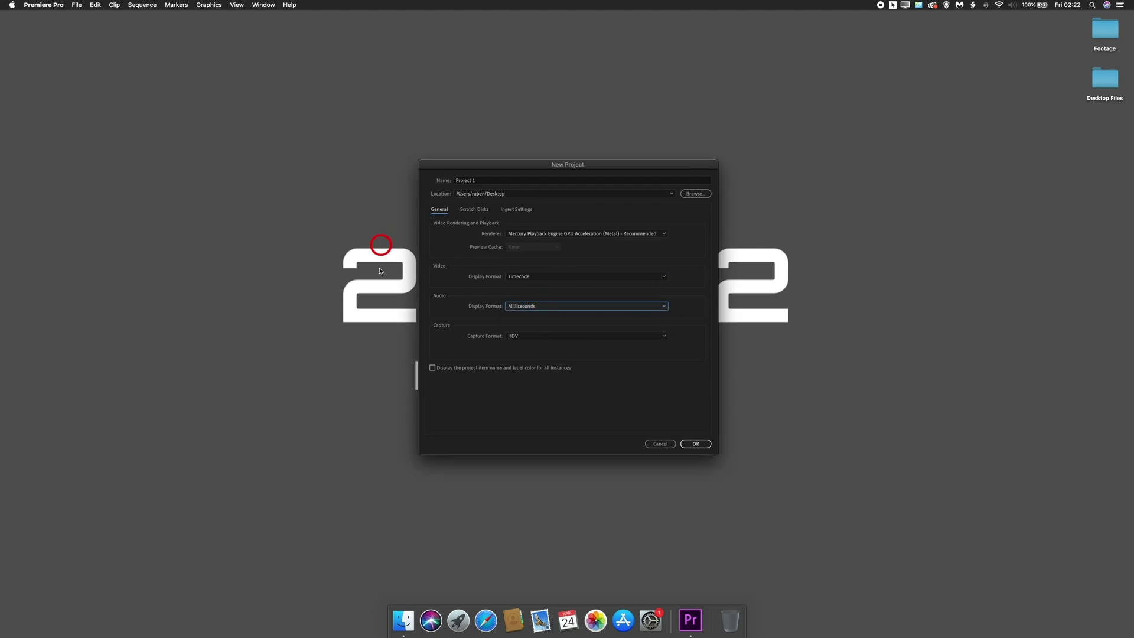
Examine the scratch disk settings, including the folder choices for video previews and CC Libraries downloads.
left_click(475, 210)
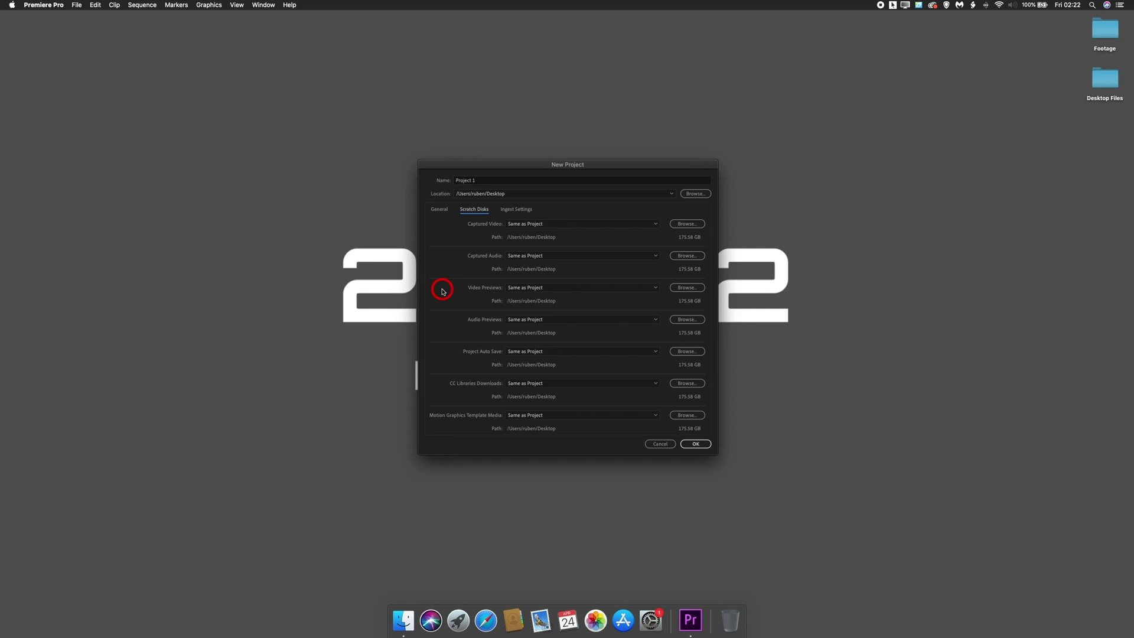
left_click(689, 288)
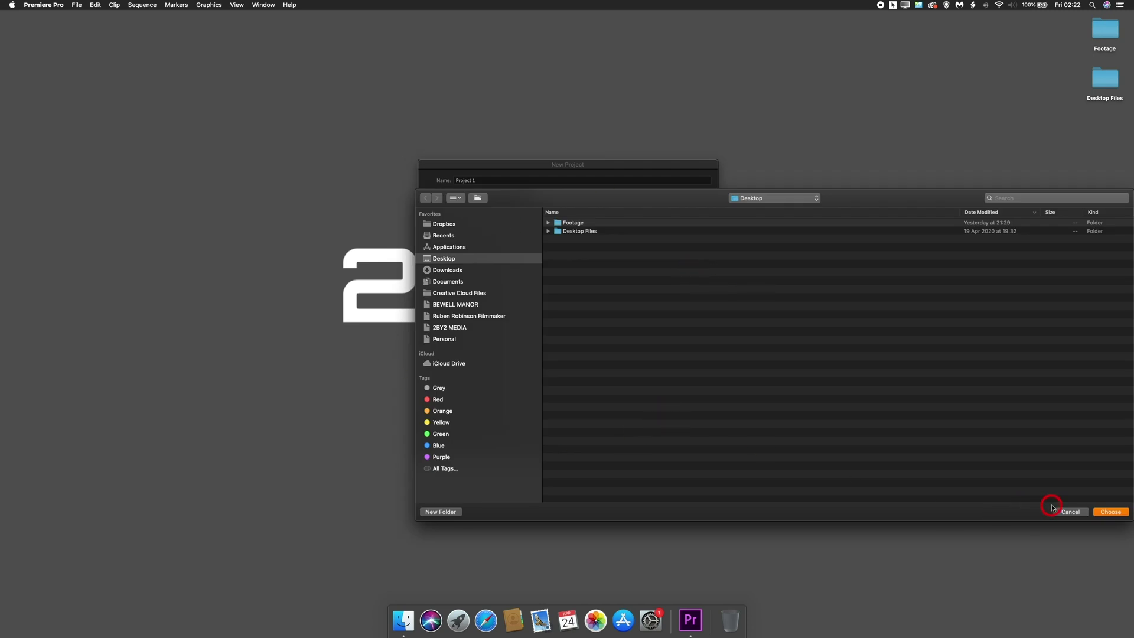
left_click(1060, 511)
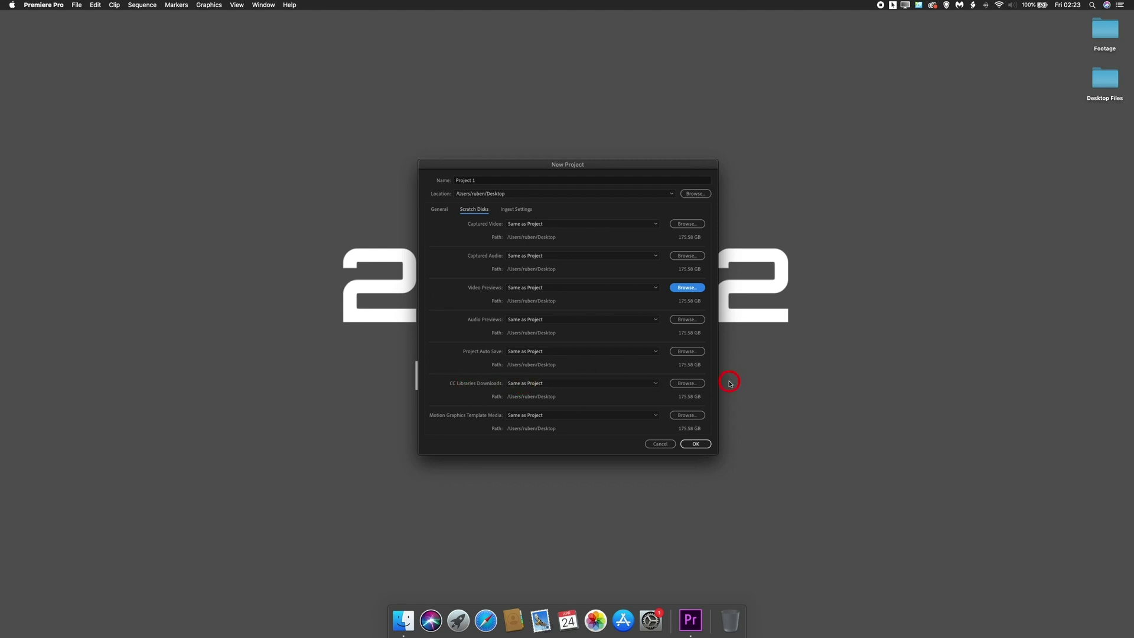
left_click(687, 383)
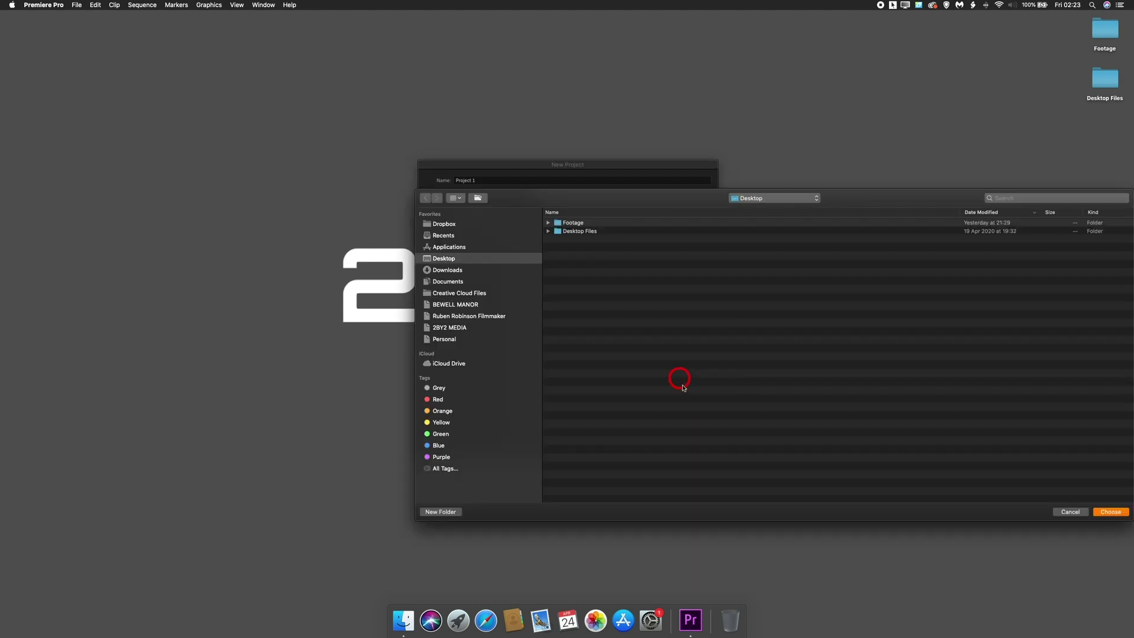
left_click(1070, 512)
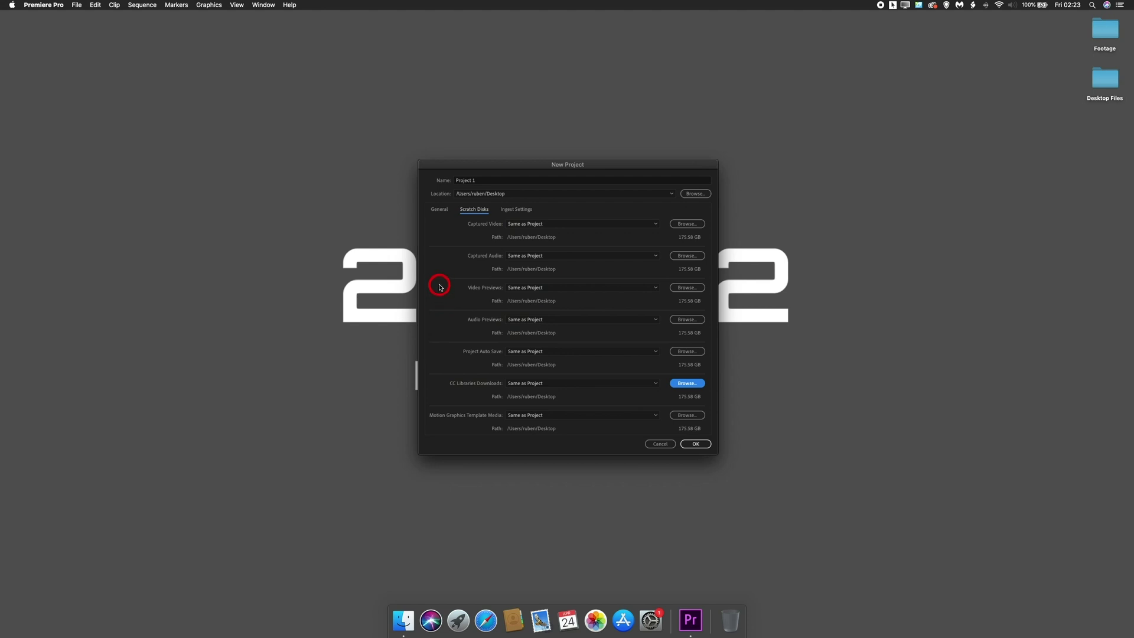
Enable ingest with Create Proxies and the 1024x540 Apple ProRes 422 Proxy preset.
left_click(516, 209)
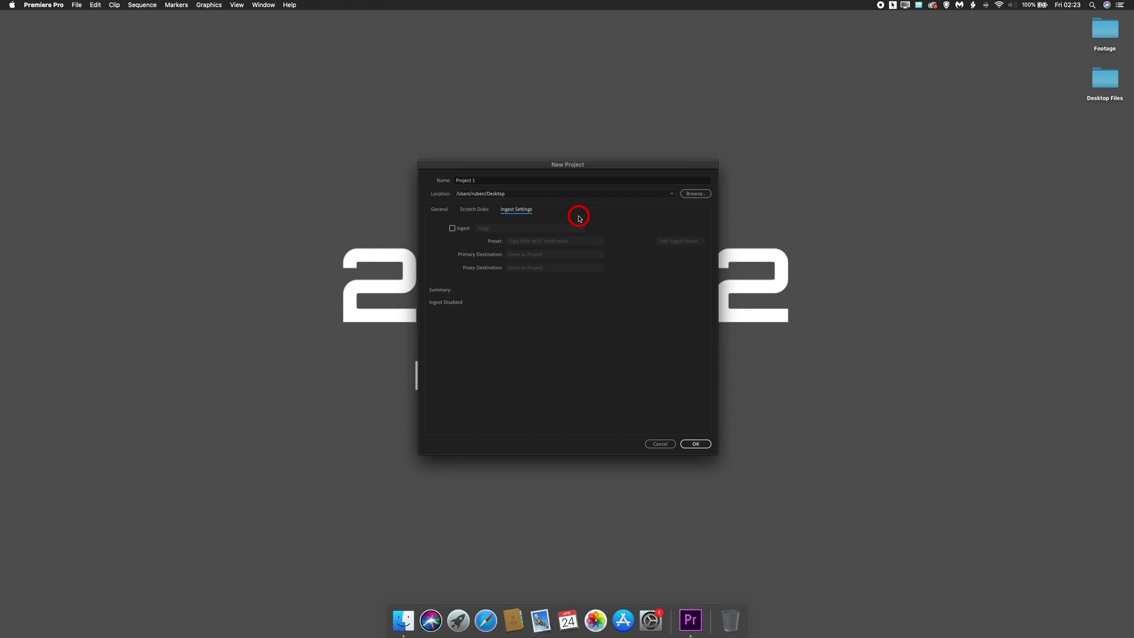
left_click(453, 228)
left_click(569, 228)
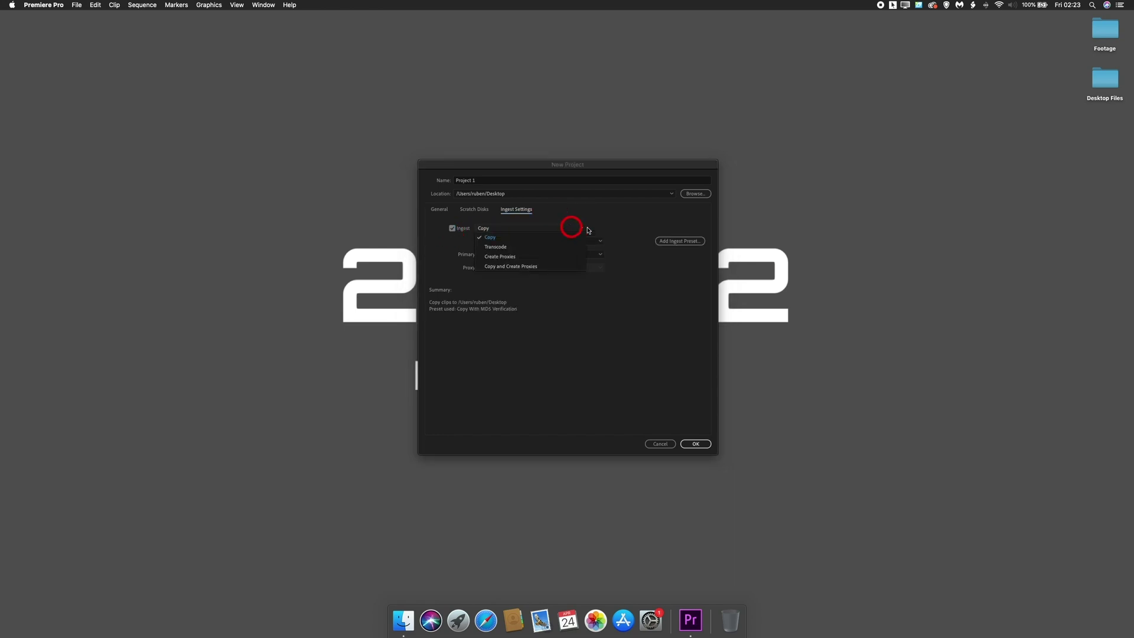
left_click(494, 257)
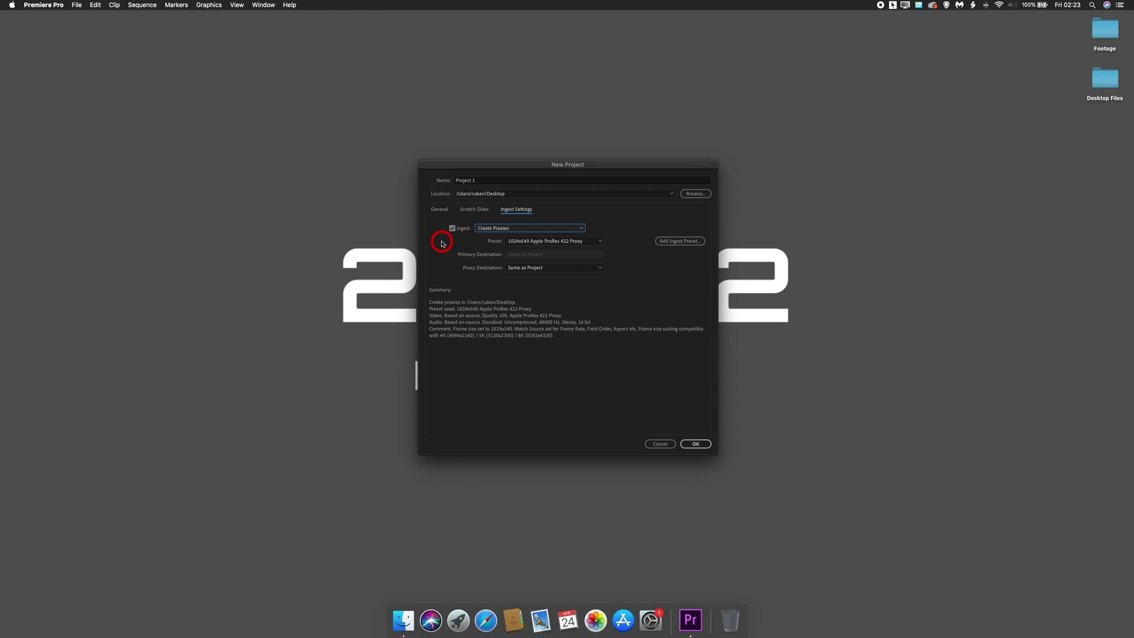
left_click(537, 242)
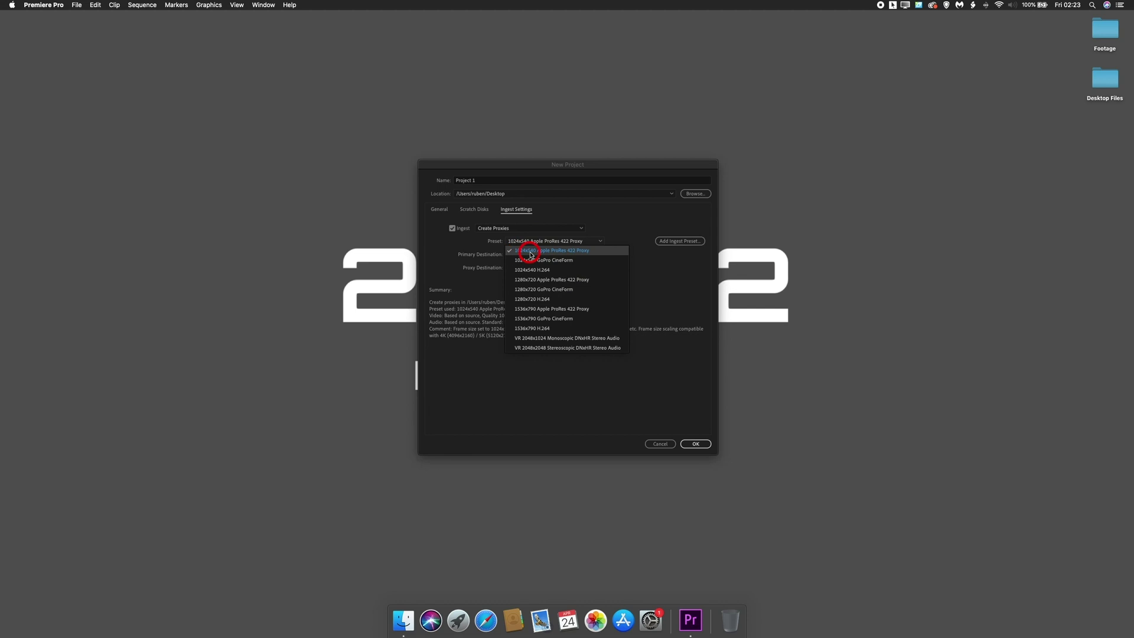
left_click(597, 251)
left_click(561, 243)
left_click(608, 253)
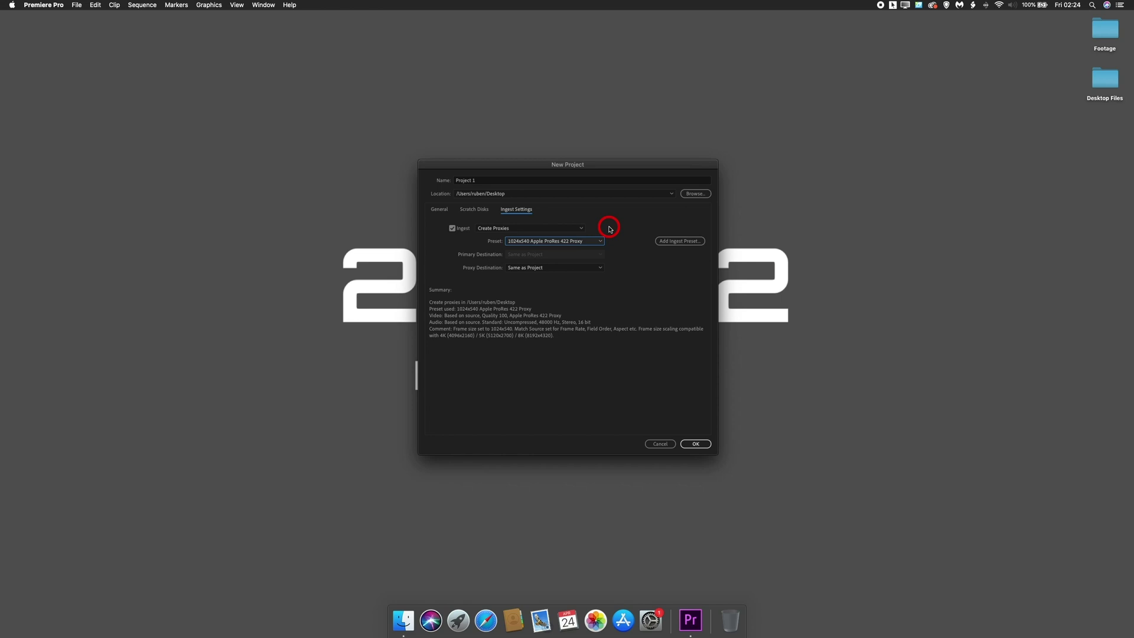
Disable ingest for the new project and create it with the chosen settings.
left_click(453, 228)
left_click(518, 214)
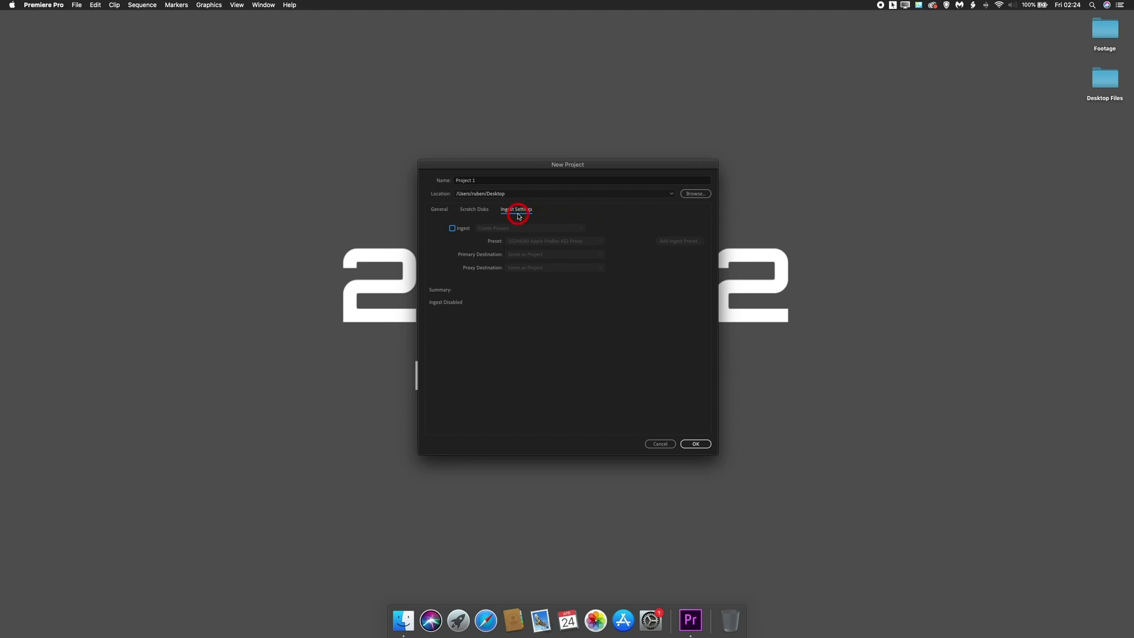
left_click(696, 444)
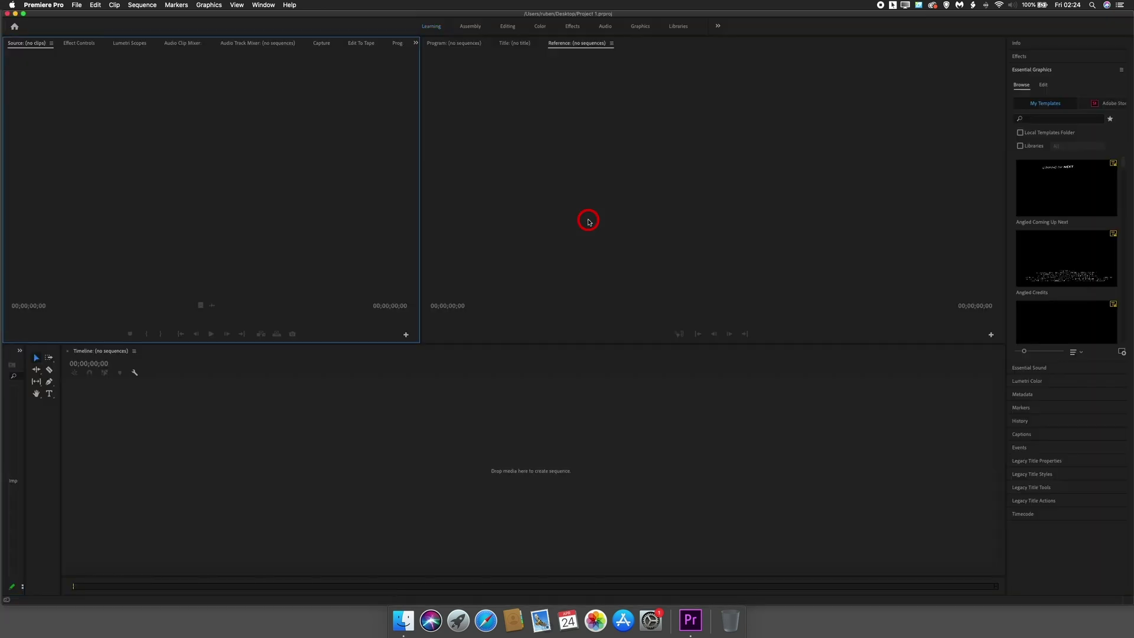
Hide Premiere Pro and inspect the new project file and the captured audio and video folders on the desktop.
left_click(44, 5)
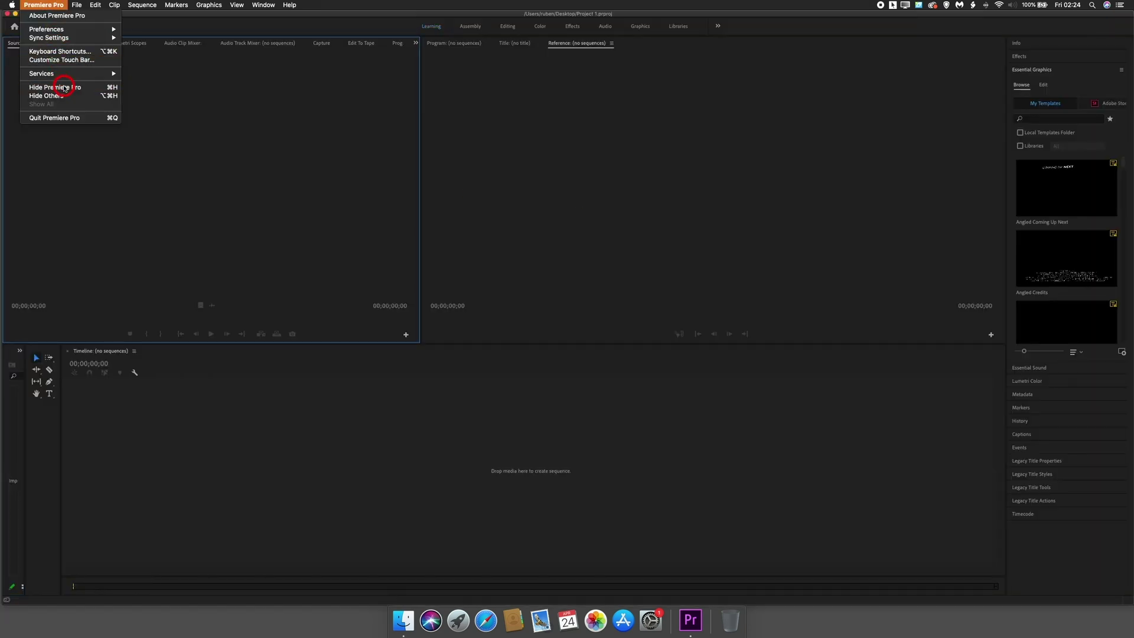
left_click(50, 88)
left_click(1100, 31)
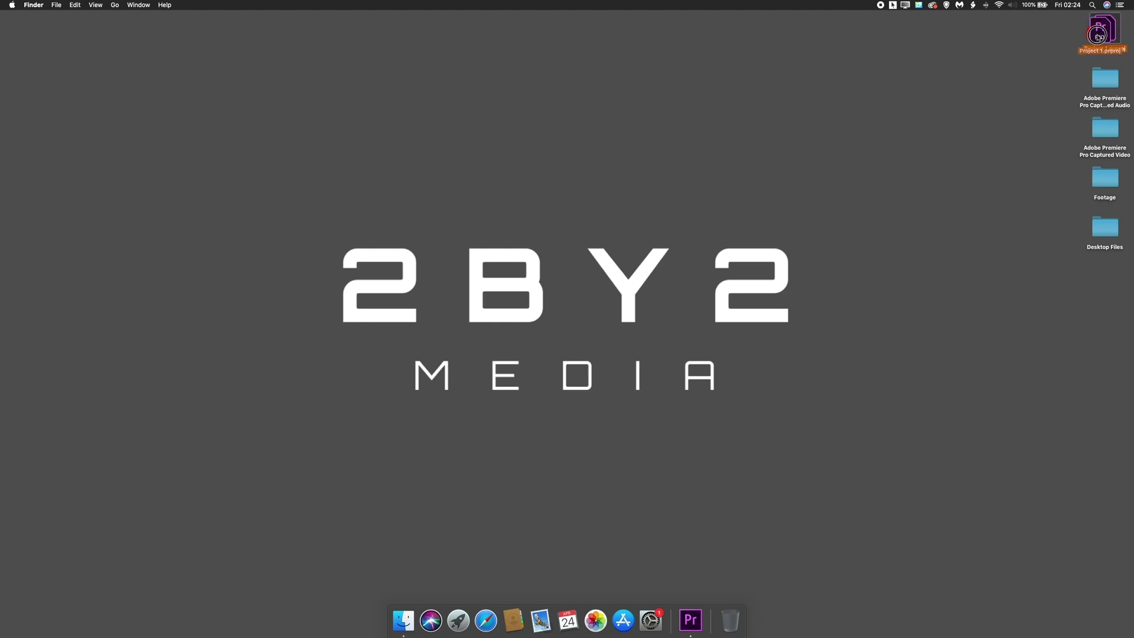
left_click_drag(1051, 64, 1054, 139)
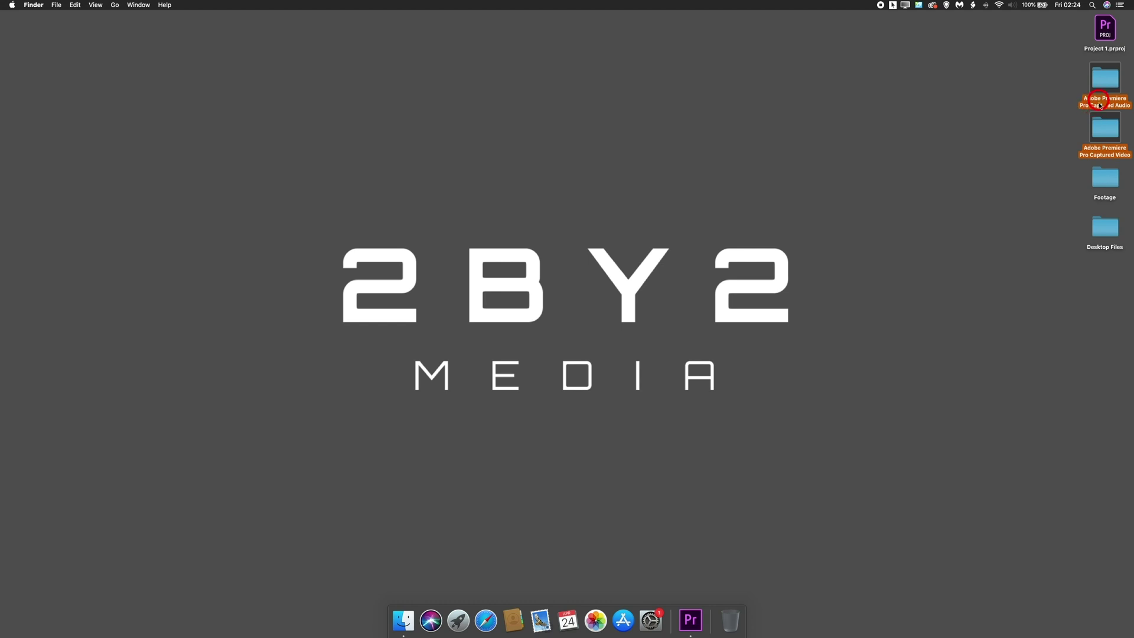
left_click(1079, 135)
left_click_drag(1050, 78, 1090, 133)
left_click(1056, 130)
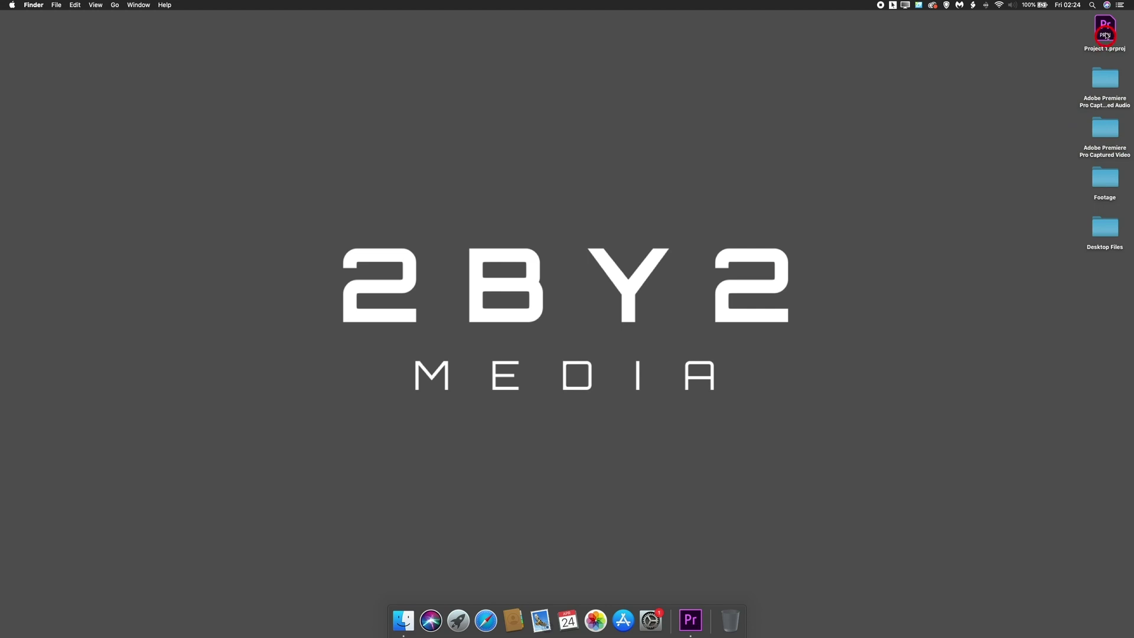
Switch back to Premiere Pro and widen the collapsed Project panel beside the timeline.
left_click(690, 621)
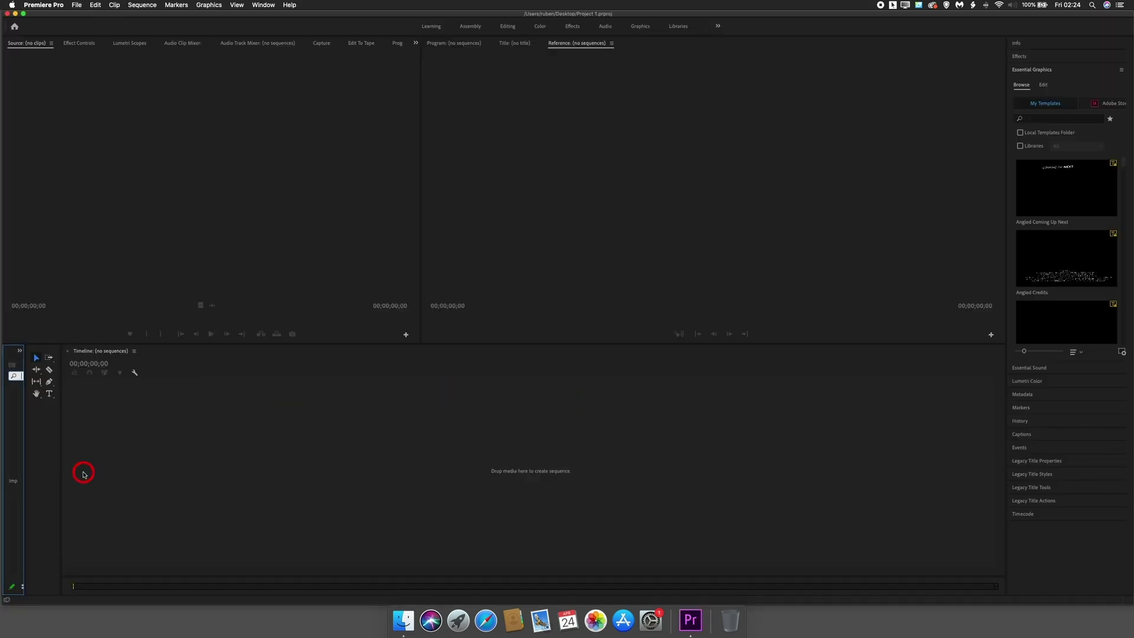
left_click_drag(28, 443, 333, 443)
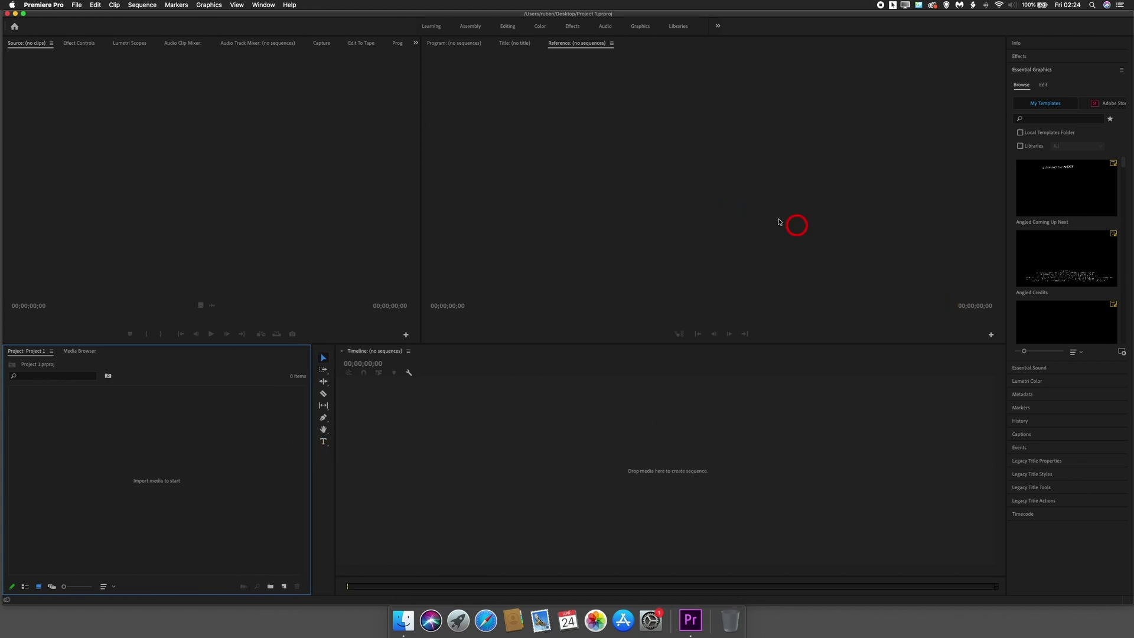
Try out the Color workspace and the Libraries workspace.
left_click(262, 5)
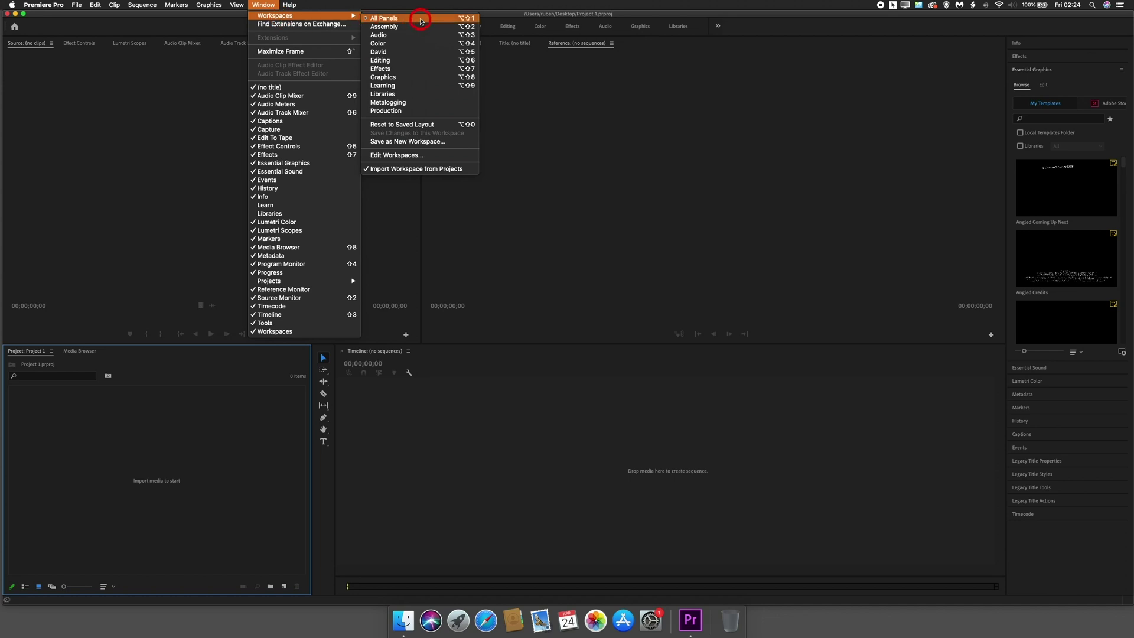
left_click(397, 46)
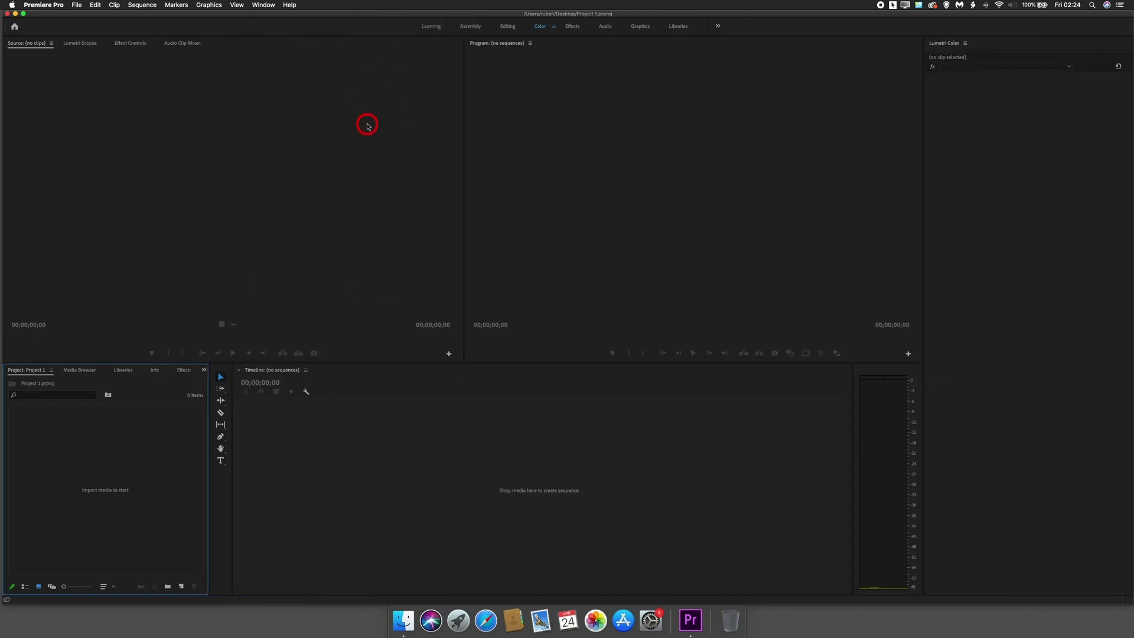
left_click(263, 5)
mouse_move(346, 15)
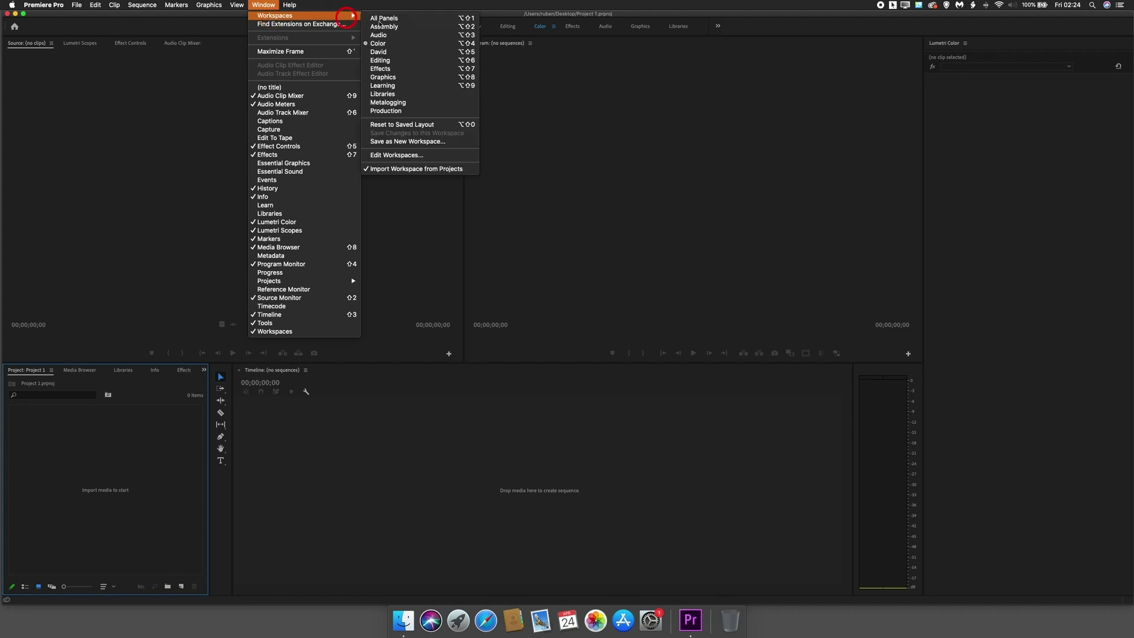
left_click(389, 95)
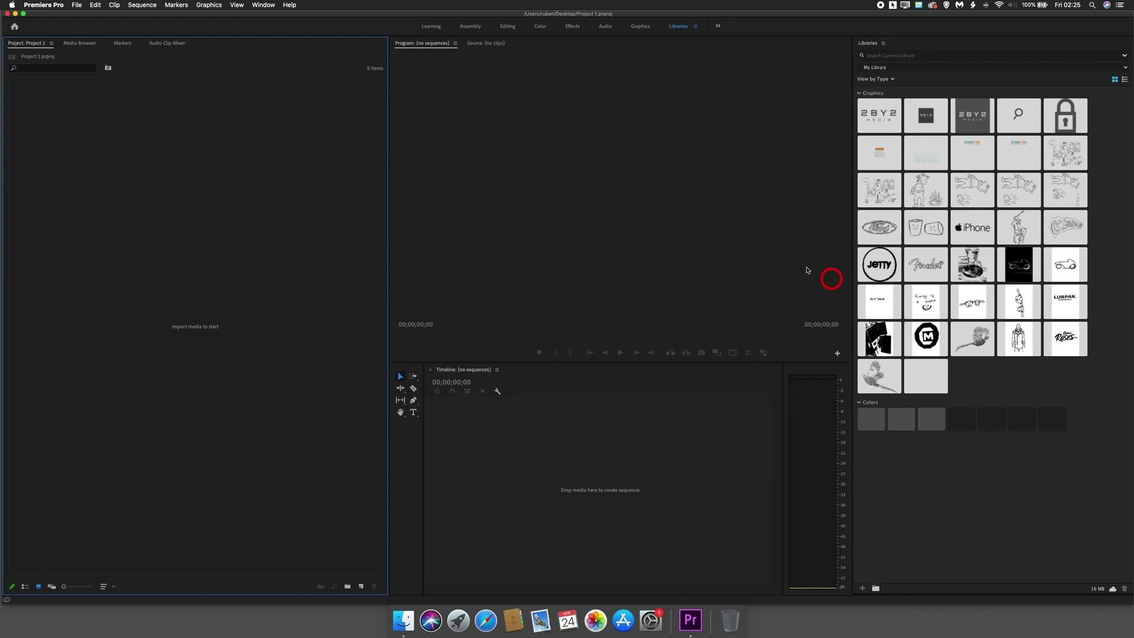
Switch the layout to the Production workspace.
left_click(257, 5)
mouse_move(266, 16)
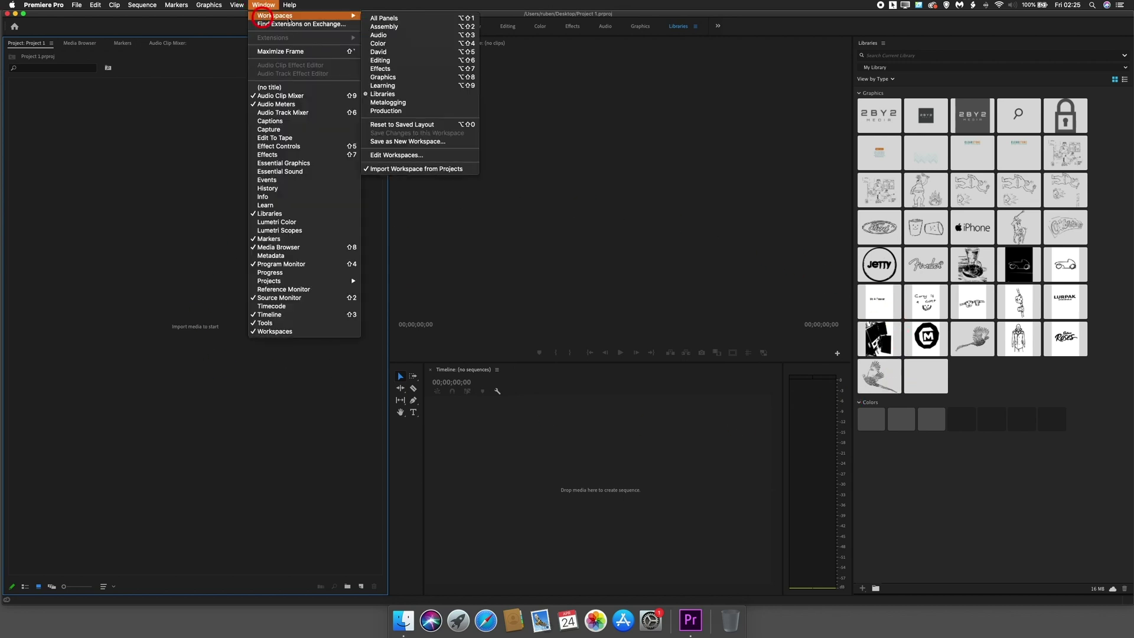
left_click(424, 111)
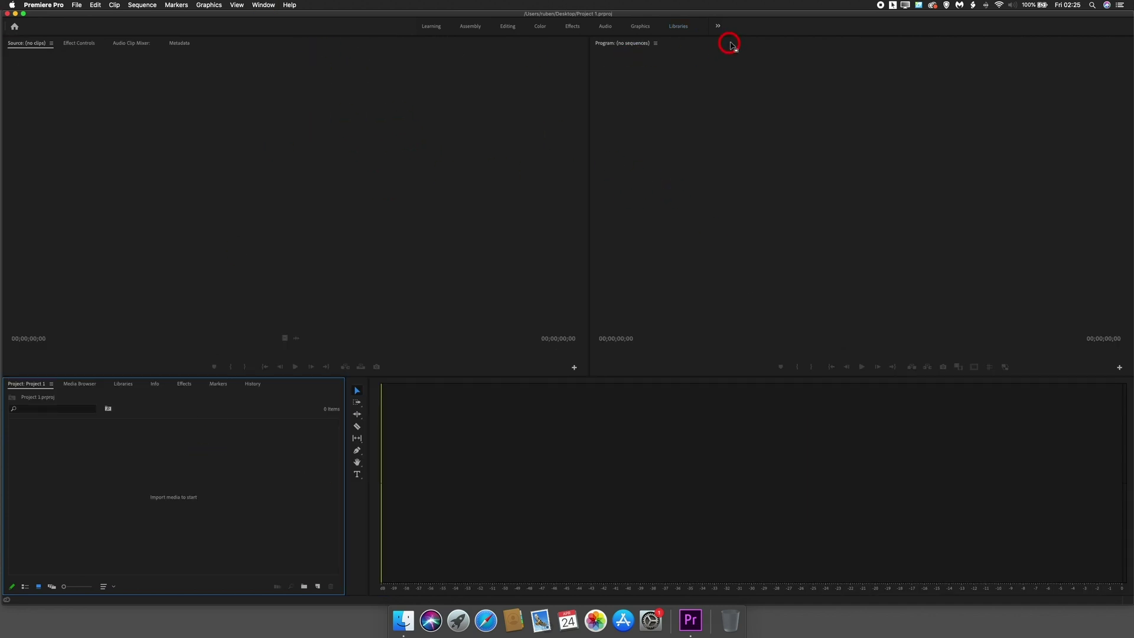
Dock the Program monitor above the audio meters and move the Tools panel into a narrow column at the layout's outer edge.
left_click_drag(731, 43, 487, 41)
left_click_drag(540, 325, 562, 391)
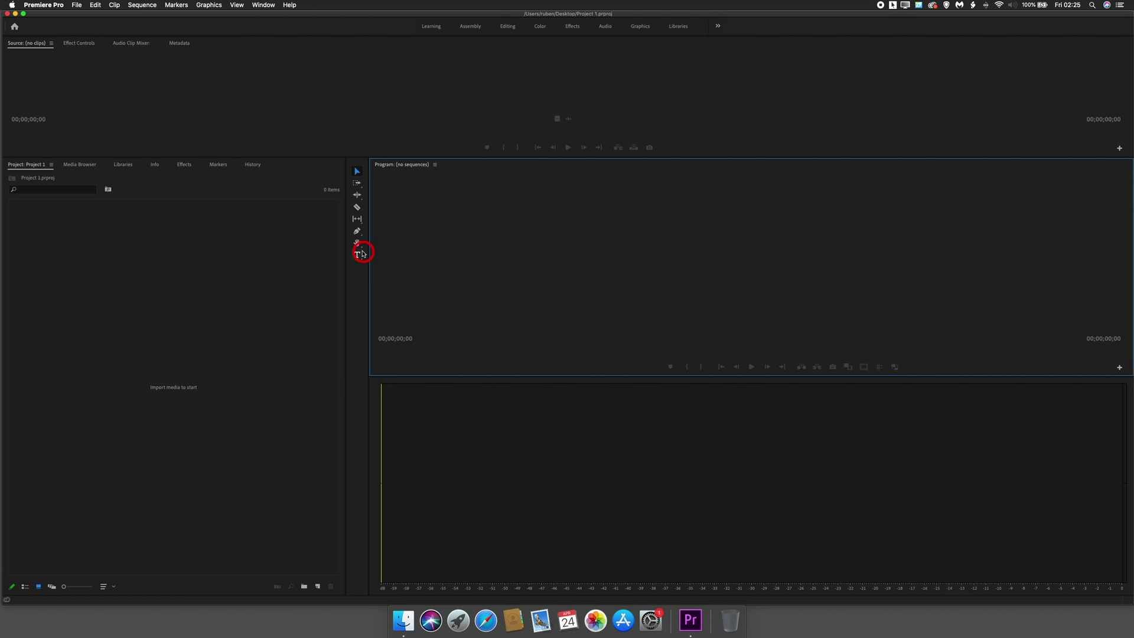
left_click_drag(357, 165, 1129, 227)
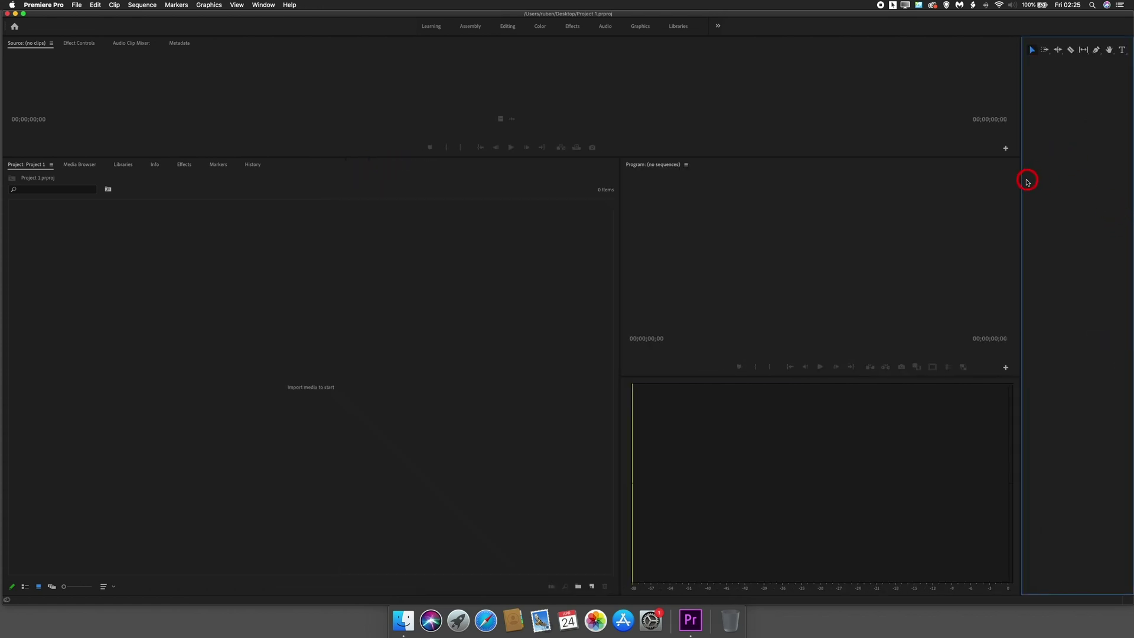
left_click_drag(1020, 184, 1106, 174)
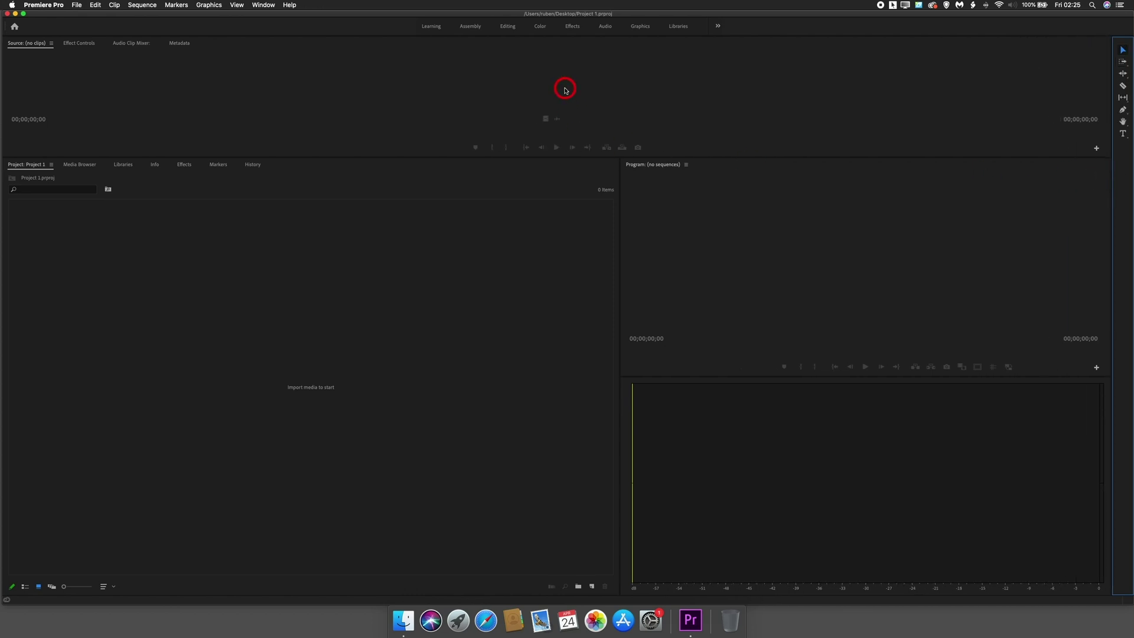
Switch the layout to the All Panels workspace.
left_click(285, 6)
mouse_move(331, 15)
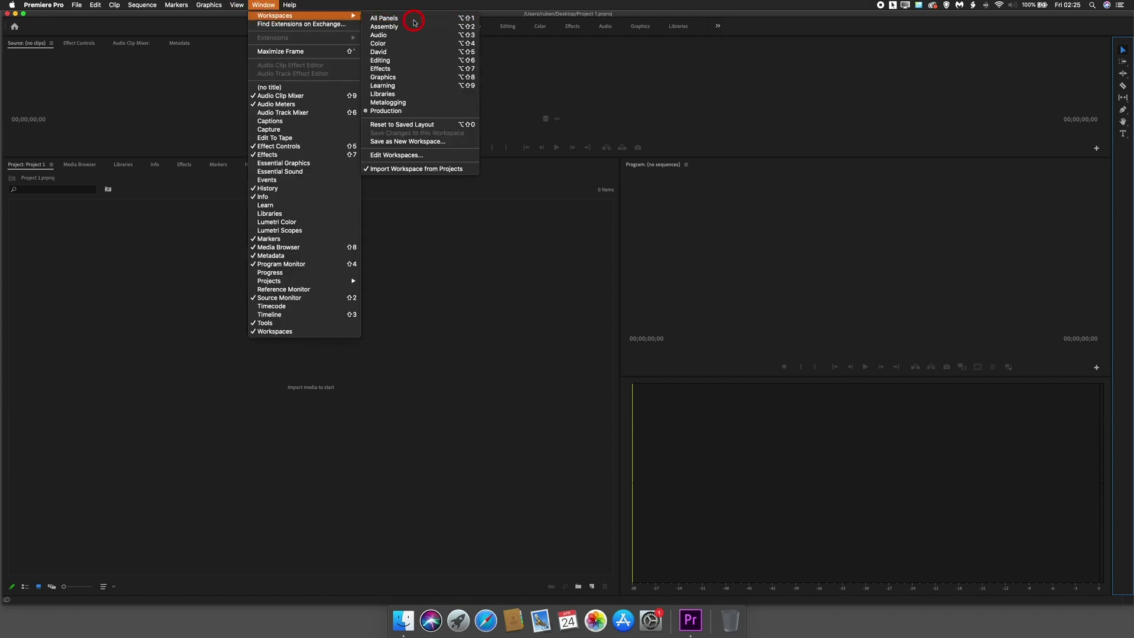
left_click(414, 22)
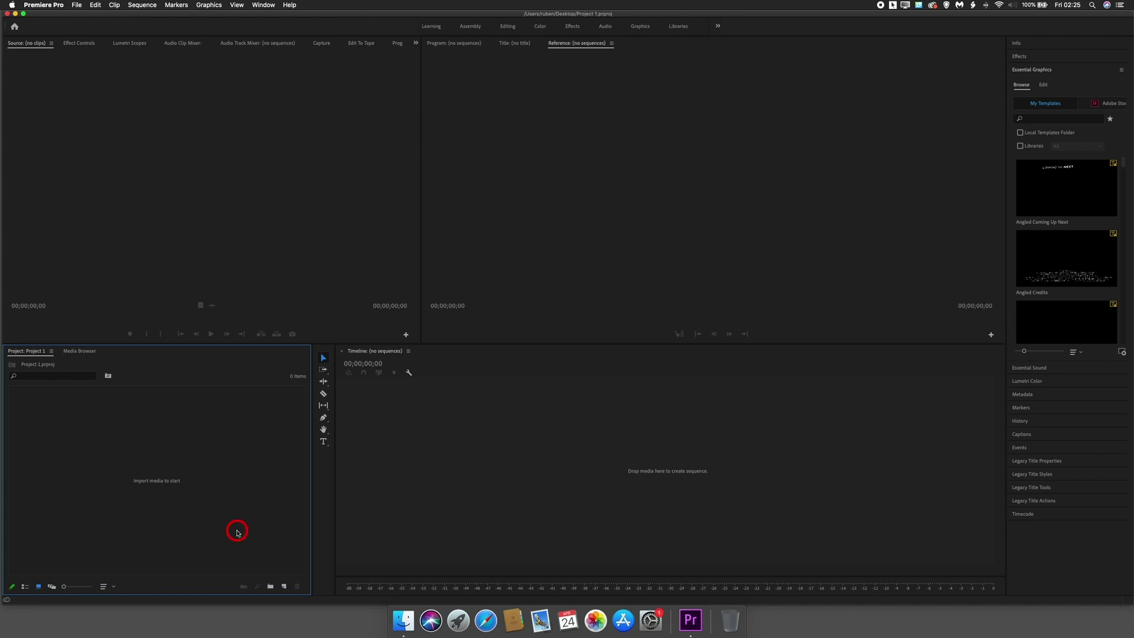
Create two bins named Footage and Audio in the Project panel.
left_click(270, 587)
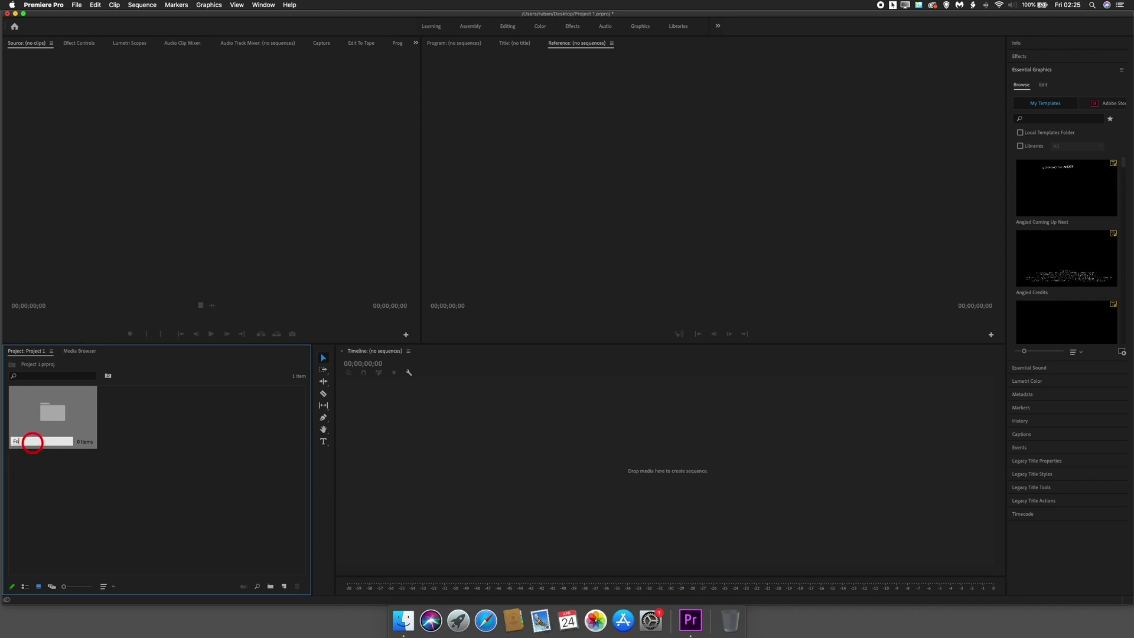
key("Return")
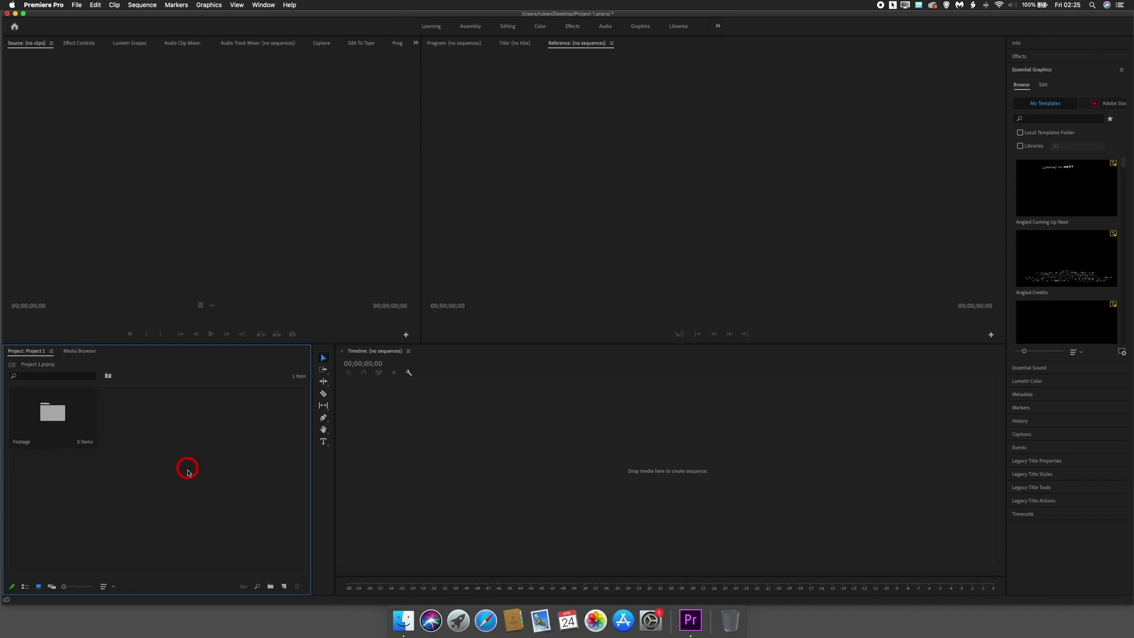
left_click(270, 587)
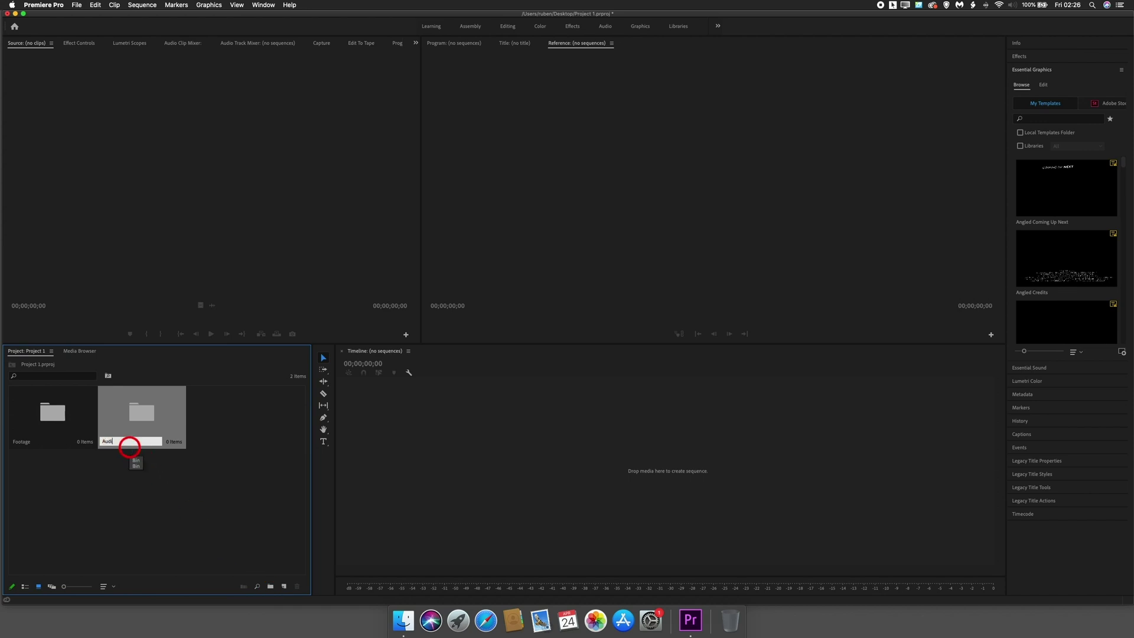
key("Return")
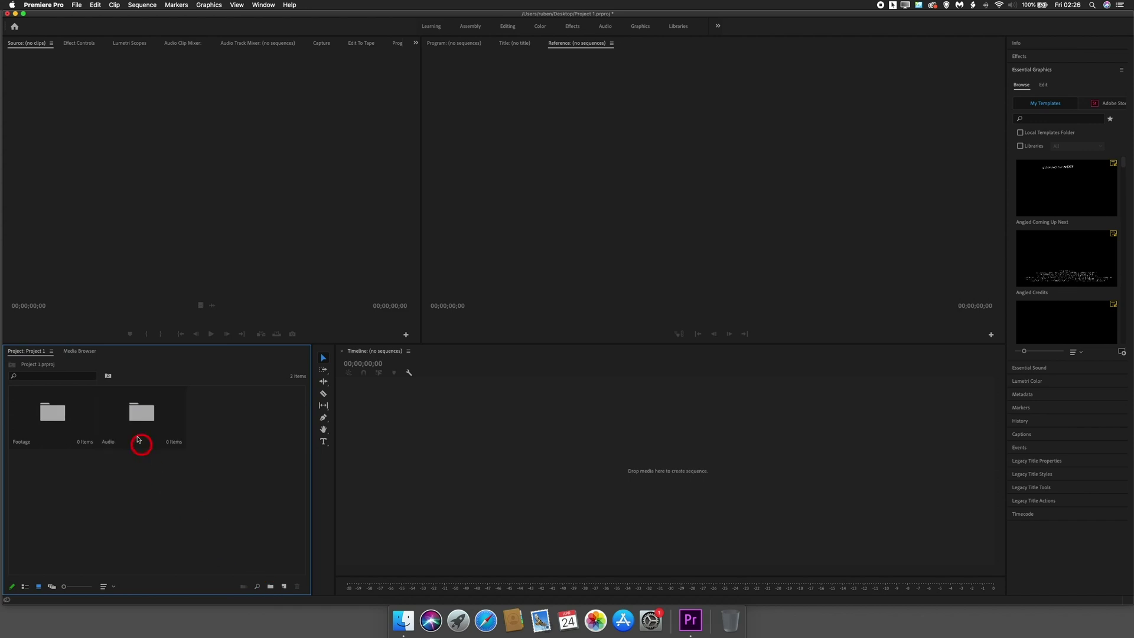
Look inside the Footage bin and return to the project's root bin view.
double_click(50, 413)
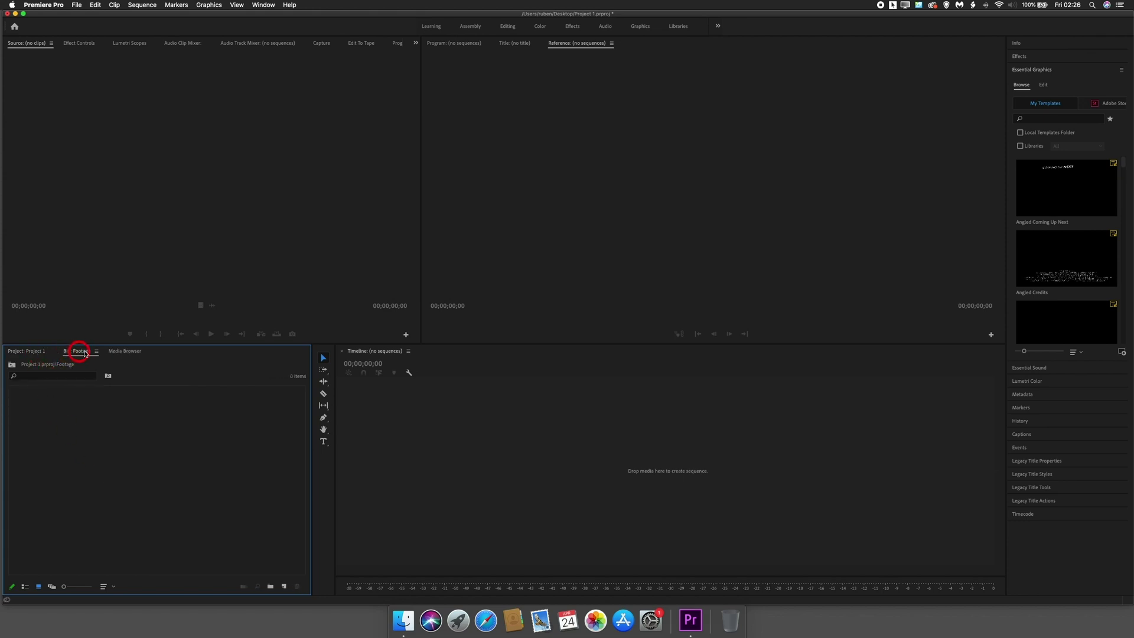
left_click(34, 352)
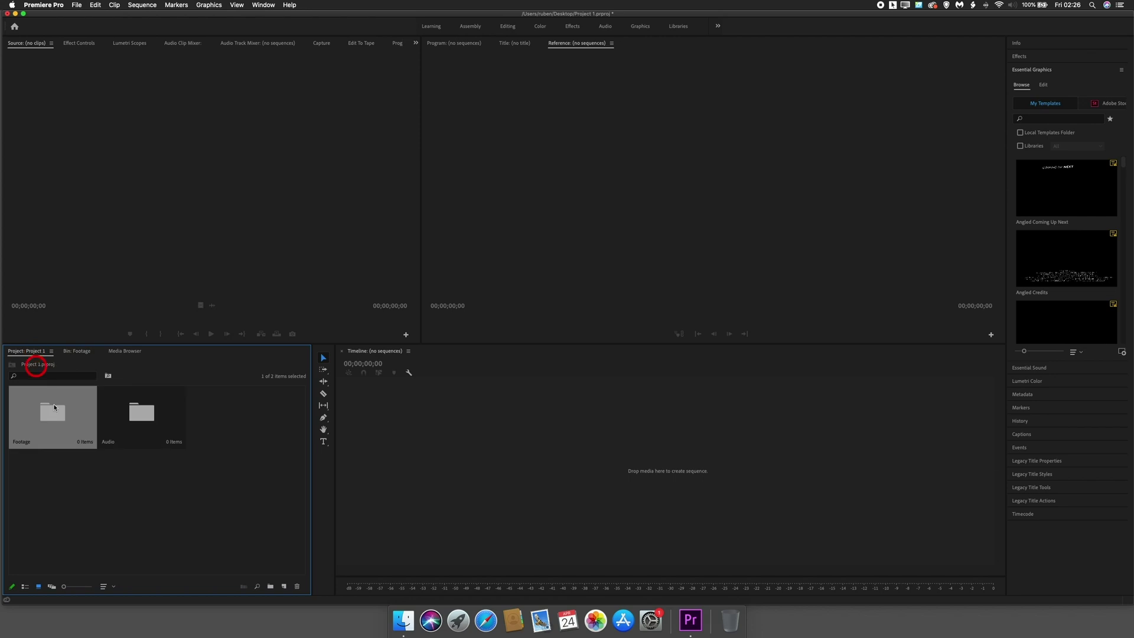
left_click(114, 466)
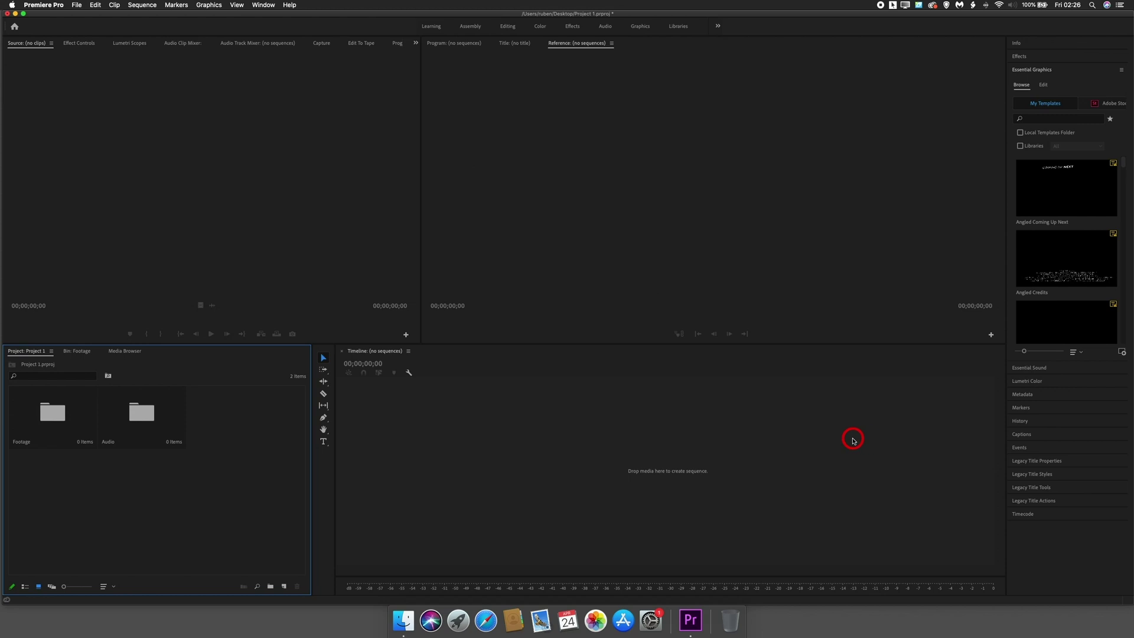
Look through the Info, Effects and Essential Graphics panels in the stacked panel group.
left_click(263, 167)
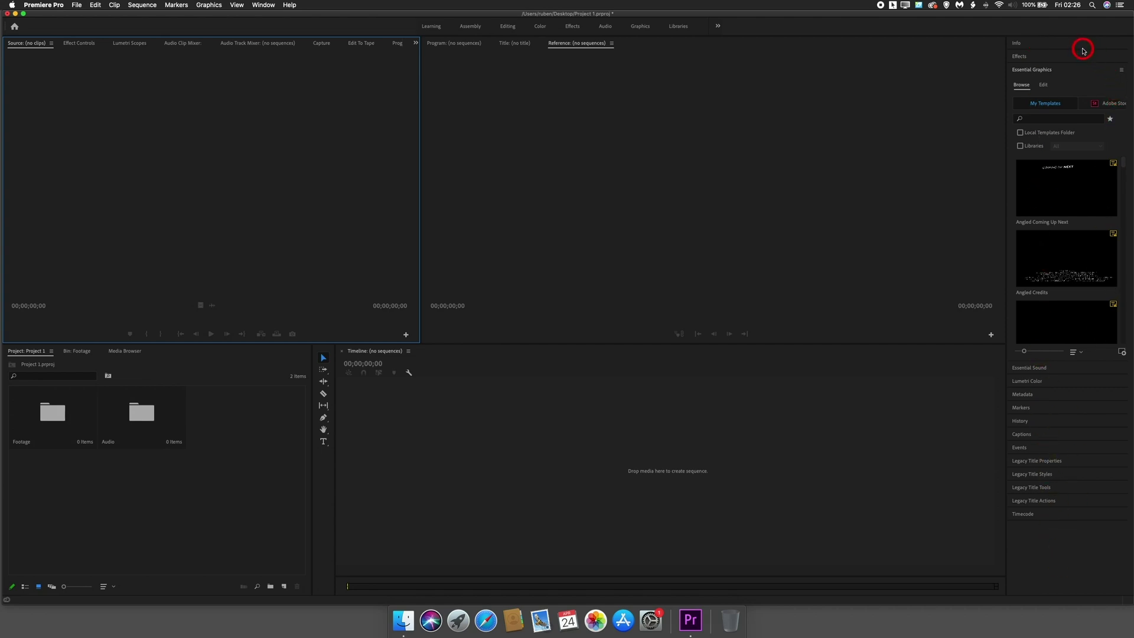
left_click(1049, 46)
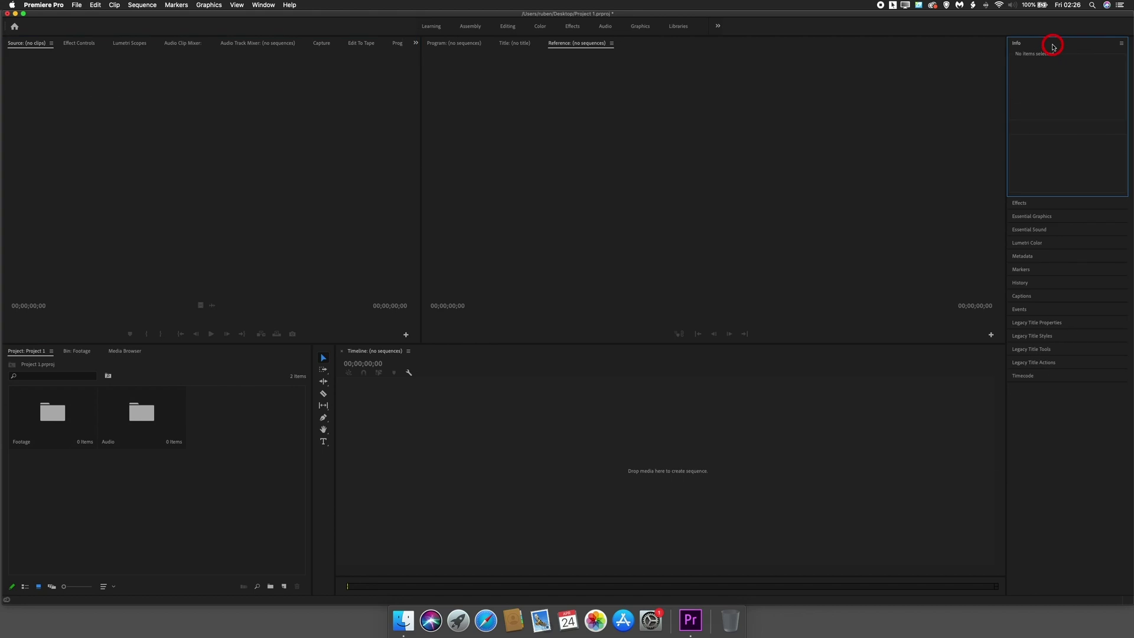
left_click(1045, 206)
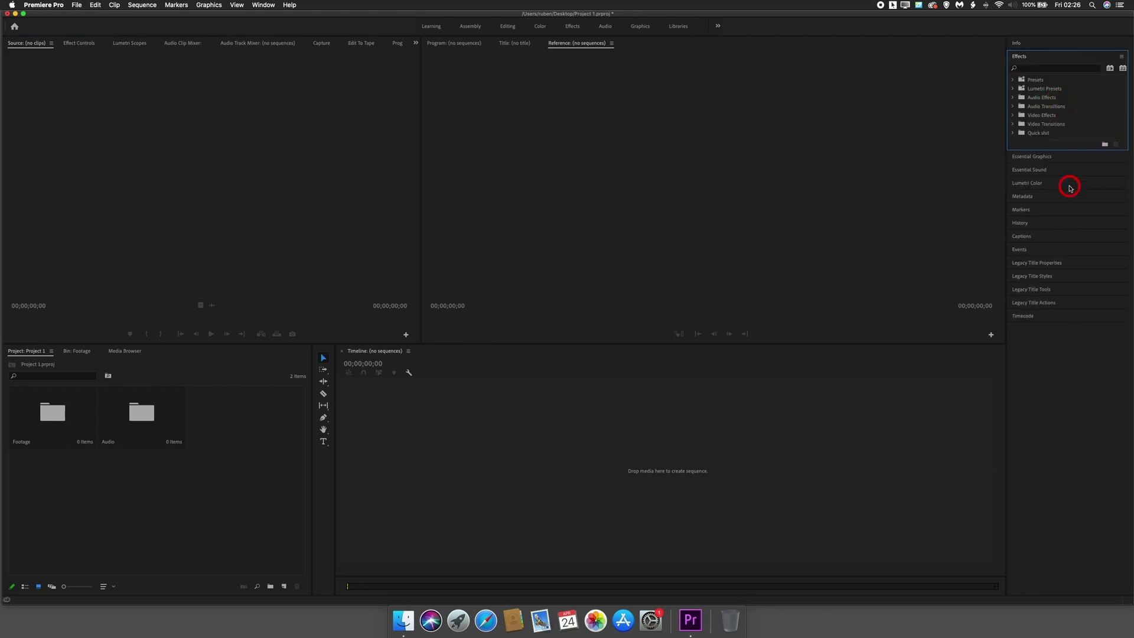
left_click(1064, 157)
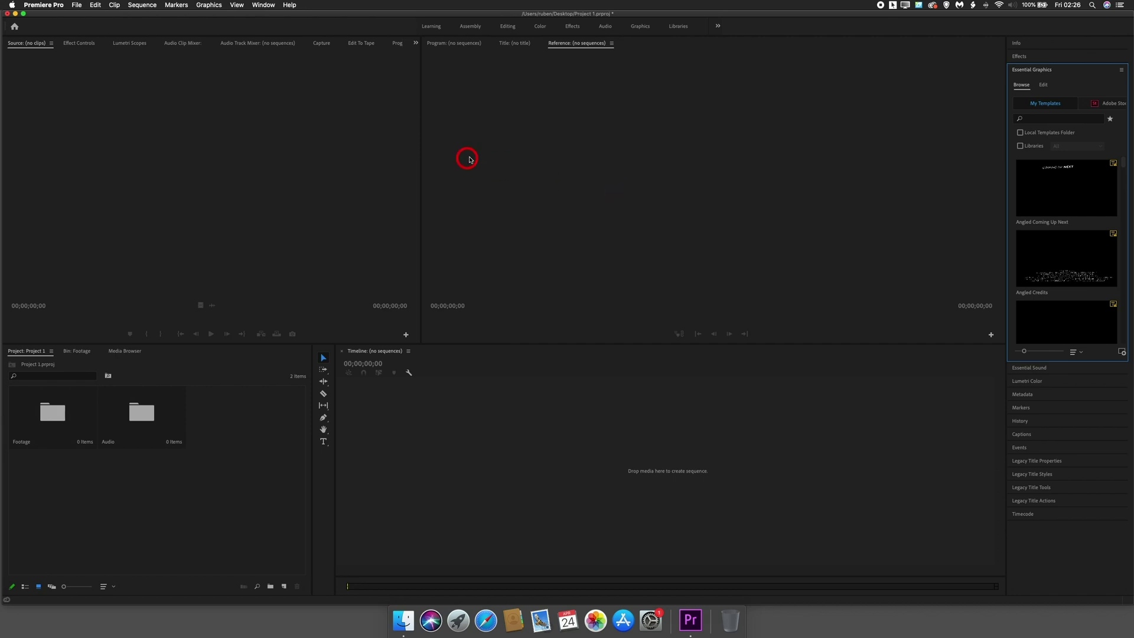
Show the Learn panel, browse its tutorials and close it again.
left_click(263, 5)
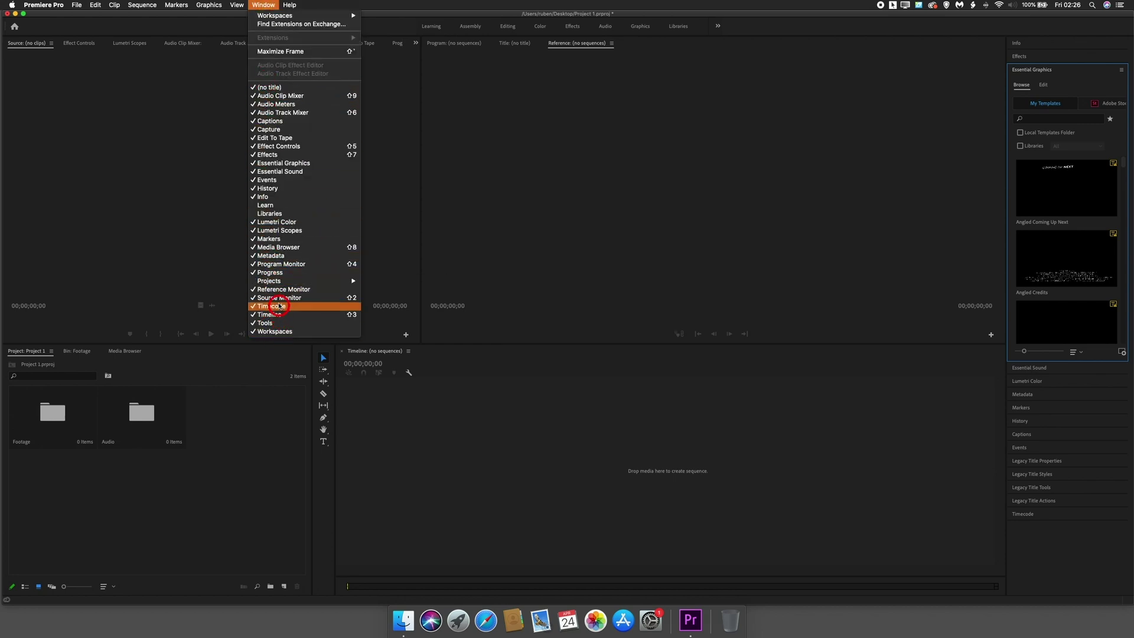
left_click(268, 205)
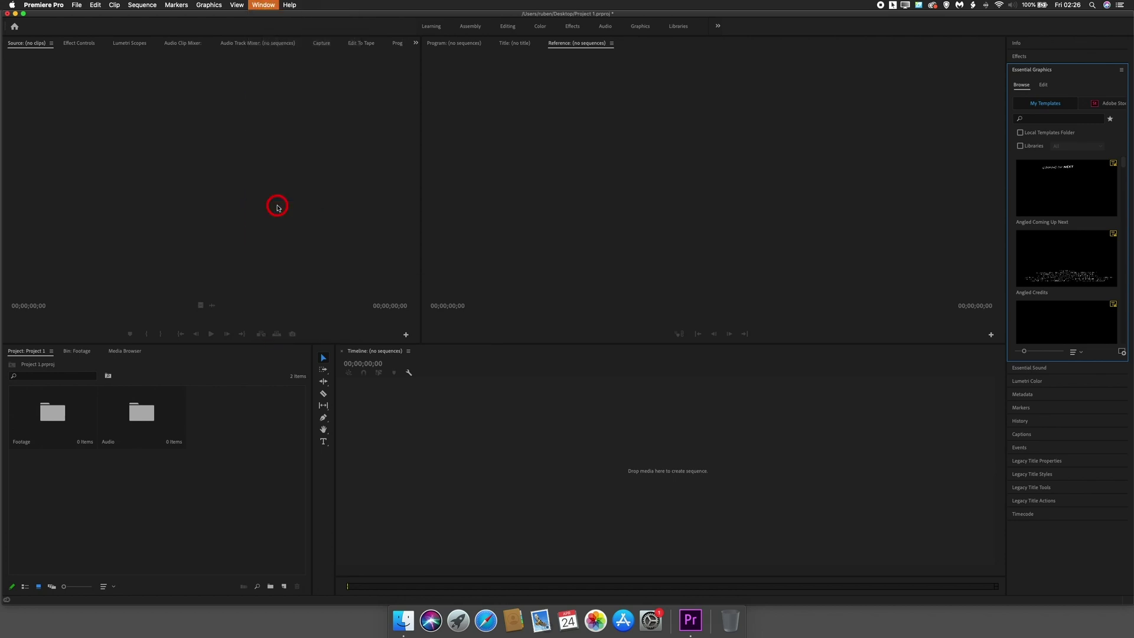
left_click_drag(145, 45, 454, 82)
scroll(452, 266, "down", 2)
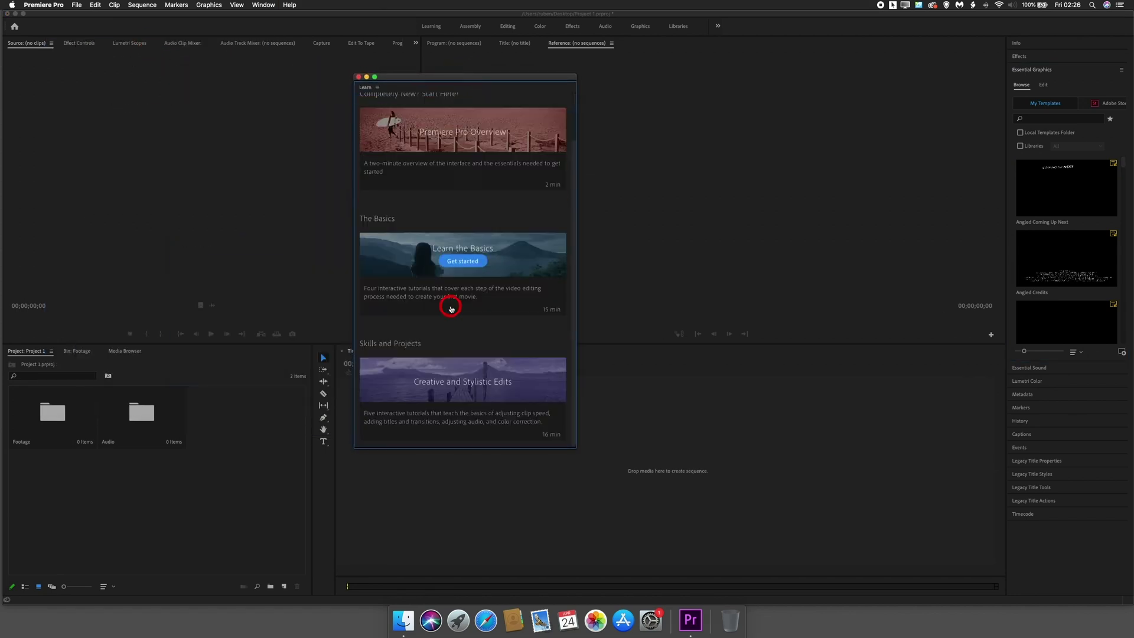
left_click(358, 77)
left_click(262, 420)
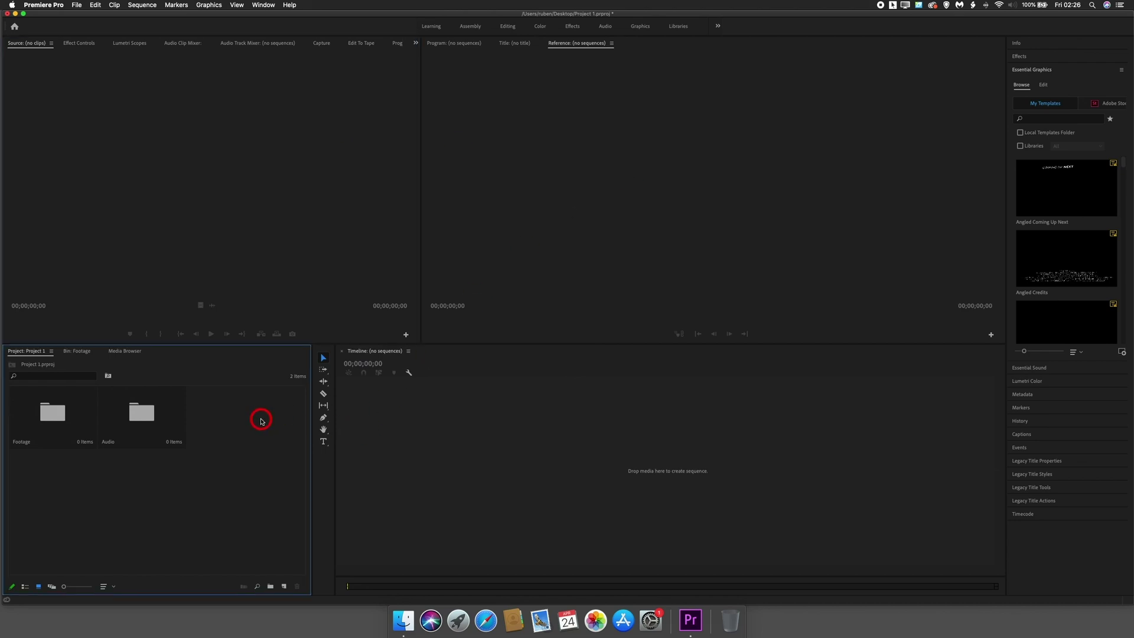
Import all the MOV clips, P1026701 to P1026711, from the Desktop's Footage folder into the Footage bin.
double_click(55, 415)
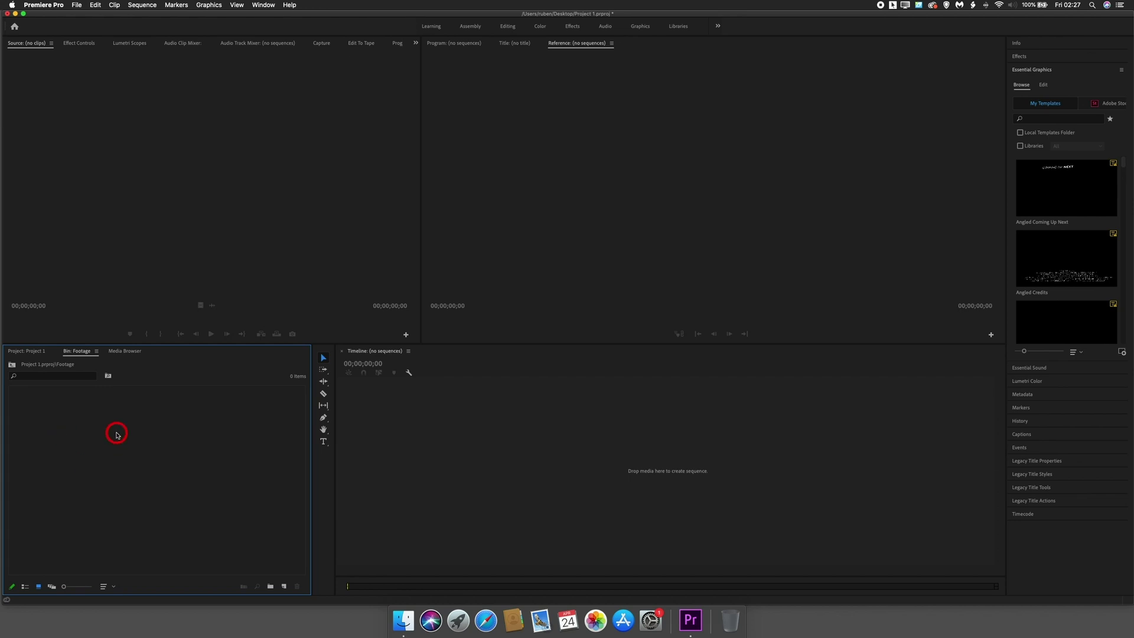
right_click(137, 427)
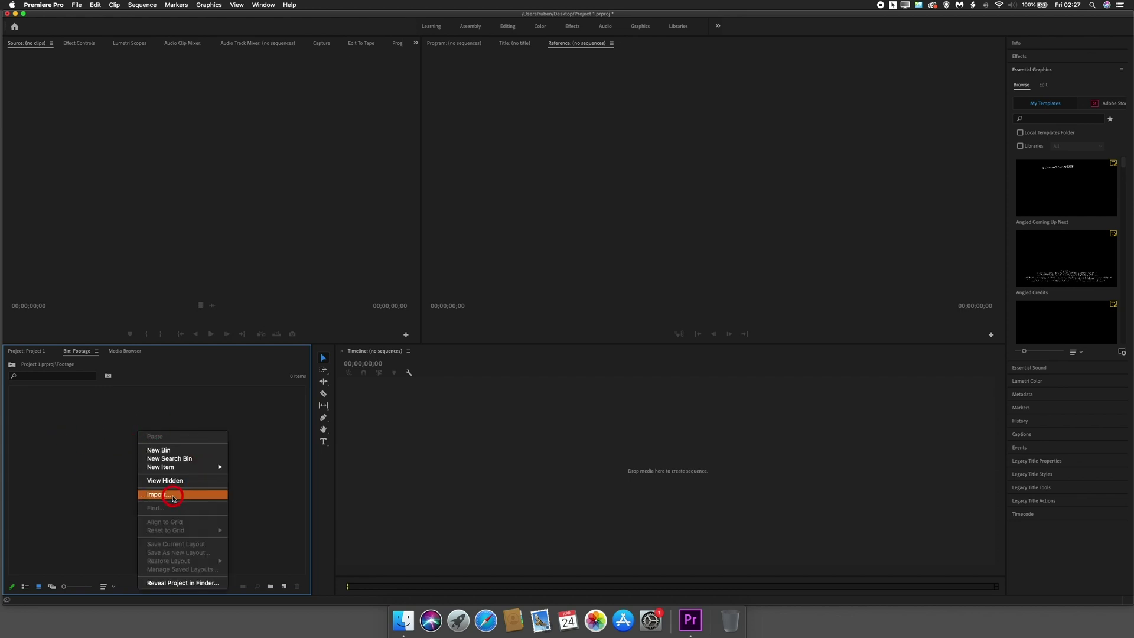
left_click(174, 496)
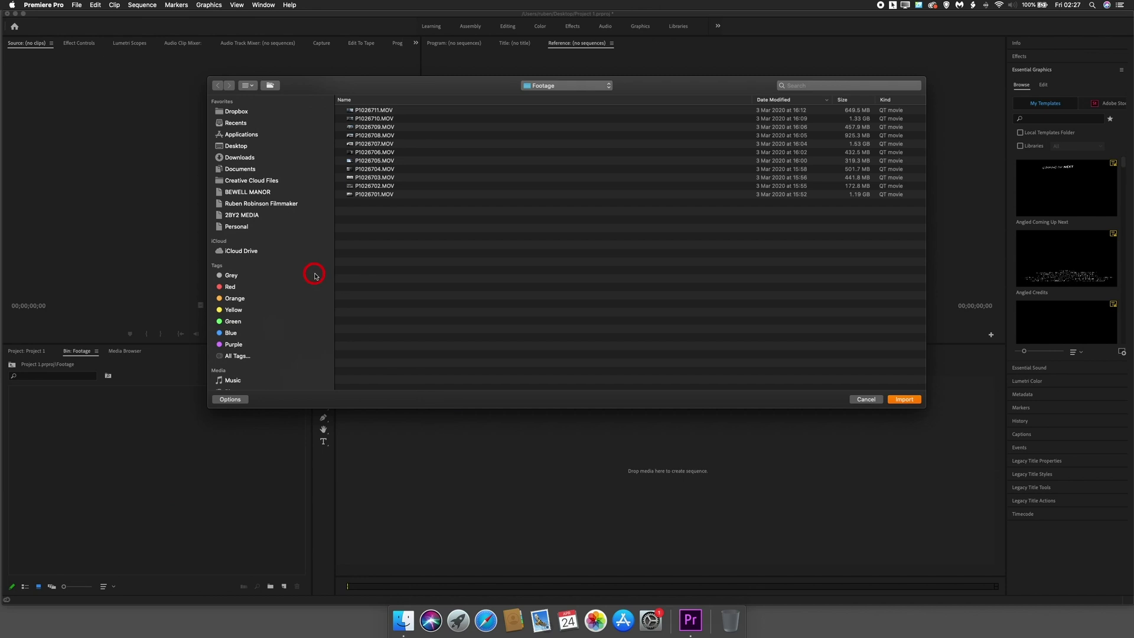
left_click(236, 146)
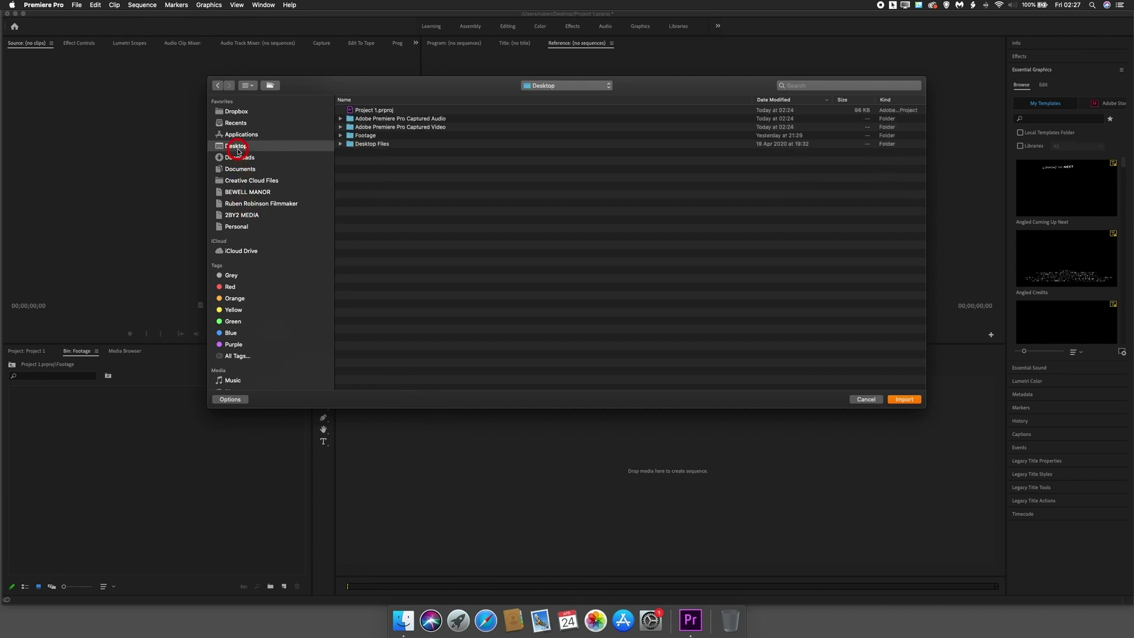
double_click(366, 135)
left_click_drag(397, 214, 371, 109)
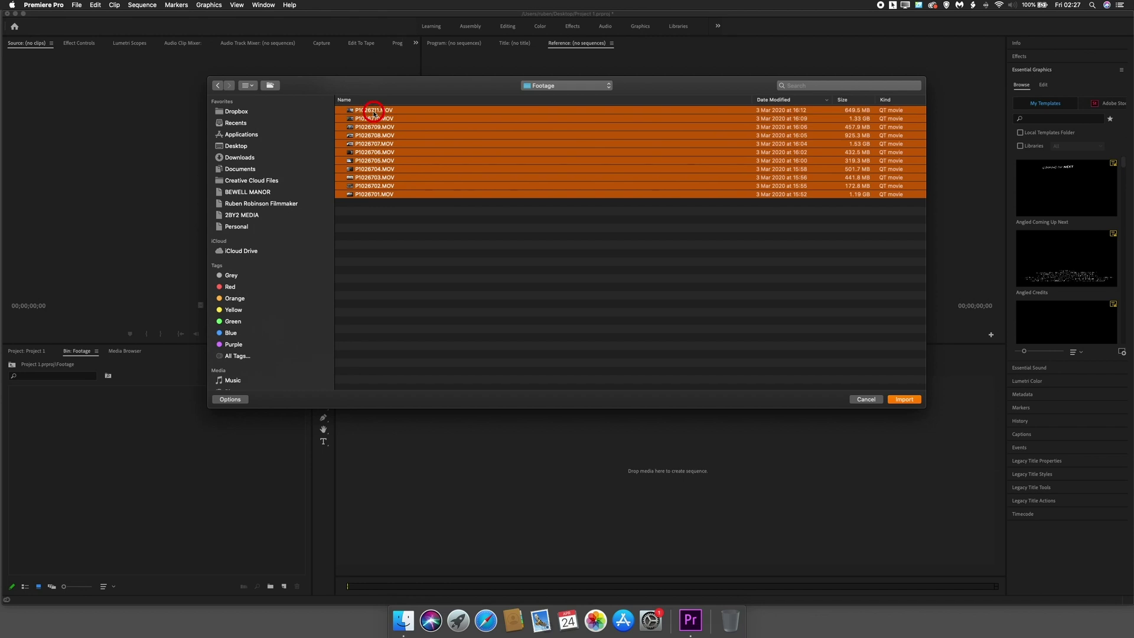
left_click(904, 400)
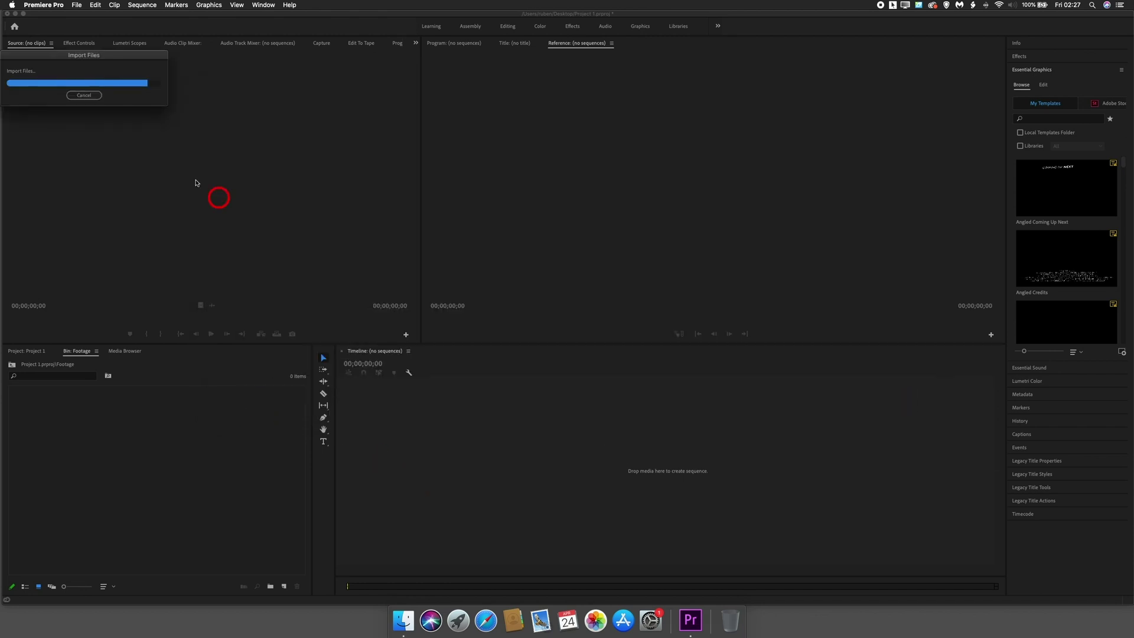
left_click(269, 531)
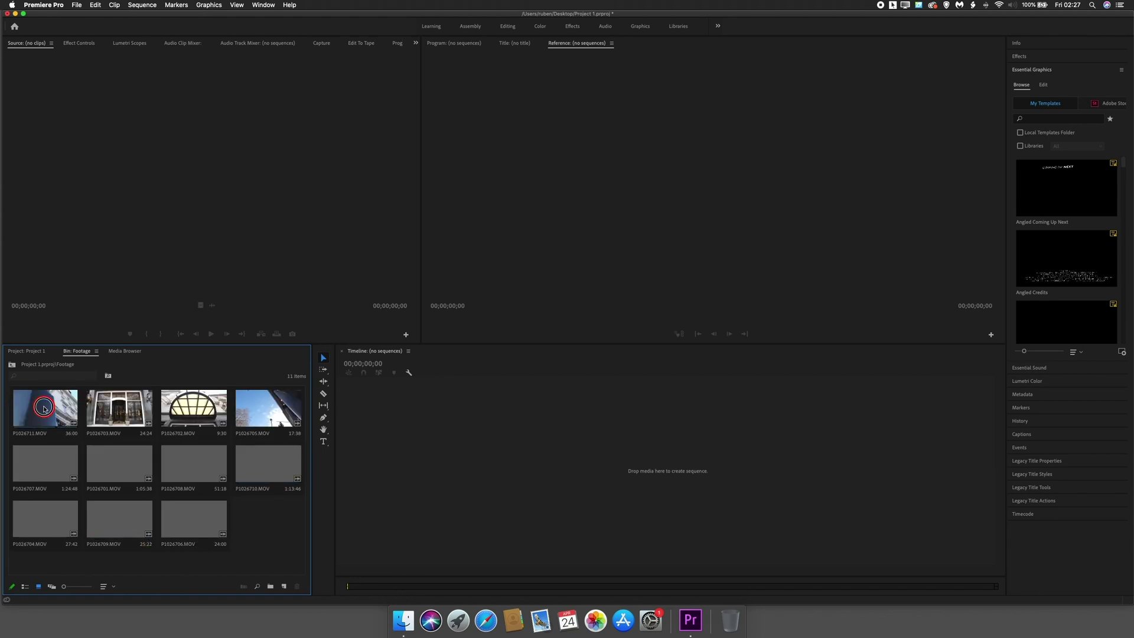
Load P1026711.MOV in the Source monitor and mark in and out points around a section about 5:40 long.
double_click(44, 409)
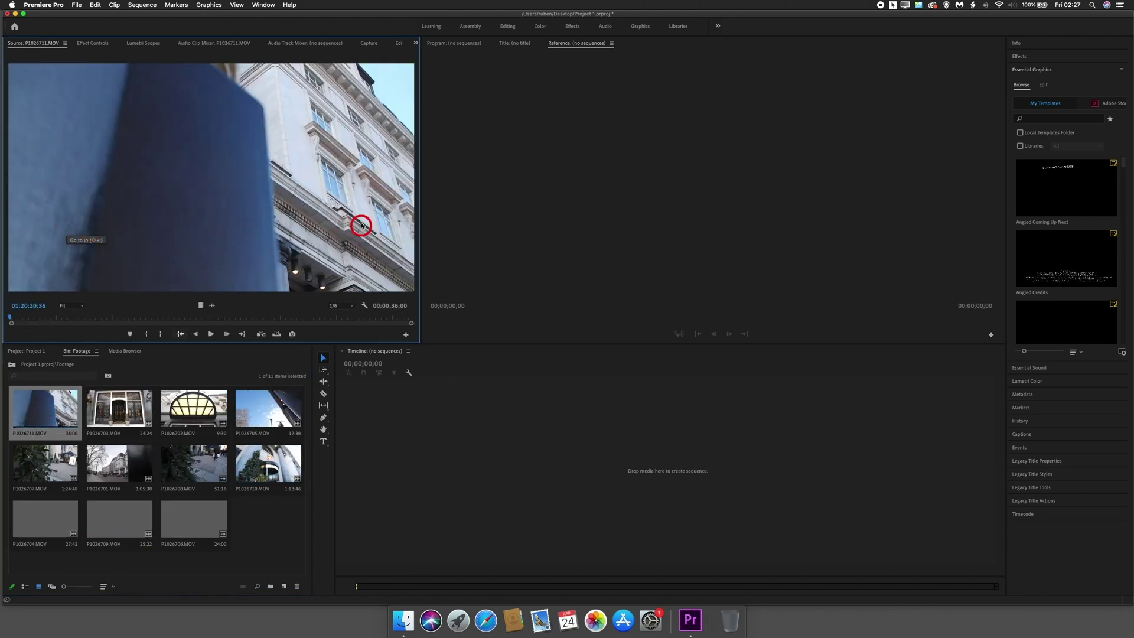
left_click_drag(126, 319, 218, 318)
left_click(148, 333)
left_click(166, 335)
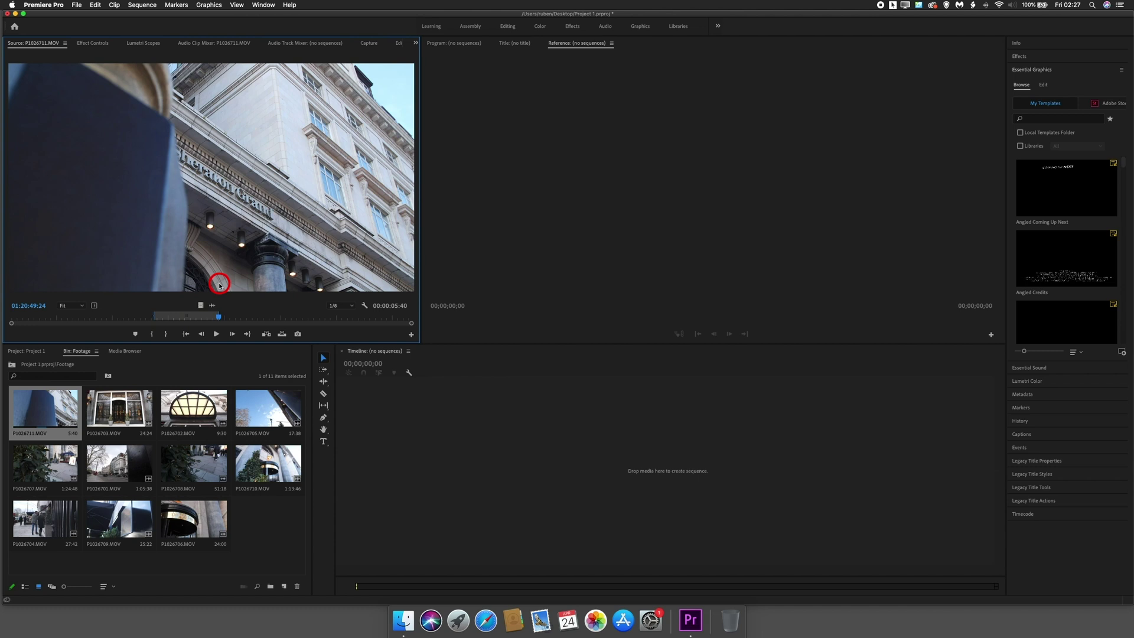
Add P1026711.MOV to the Footage bin again from the Desktop's Footage folder in Finder, and delete that duplicate from the bin.
left_click(266, 531)
left_click(404, 620)
left_click(427, 209)
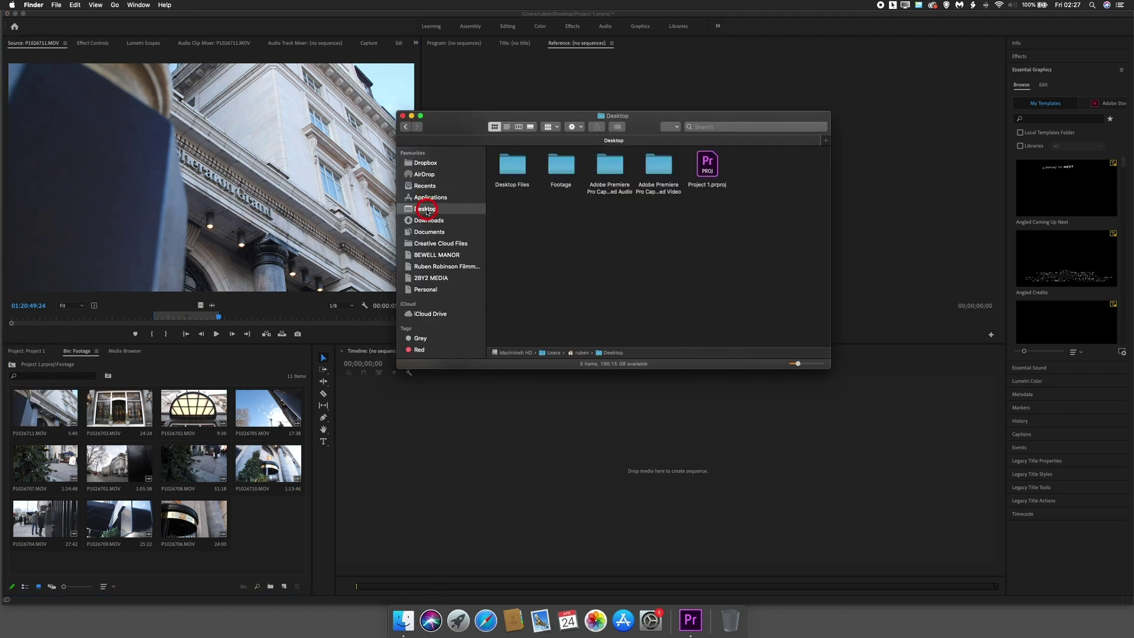
double_click(560, 171)
left_click_drag(512, 263, 263, 525)
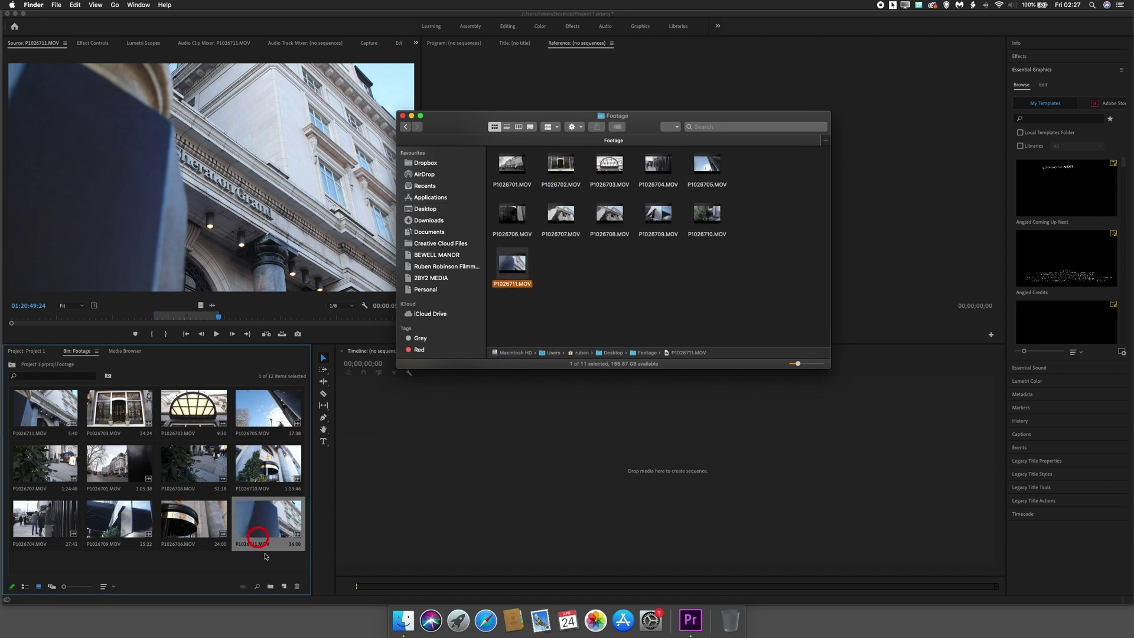
left_click(264, 525)
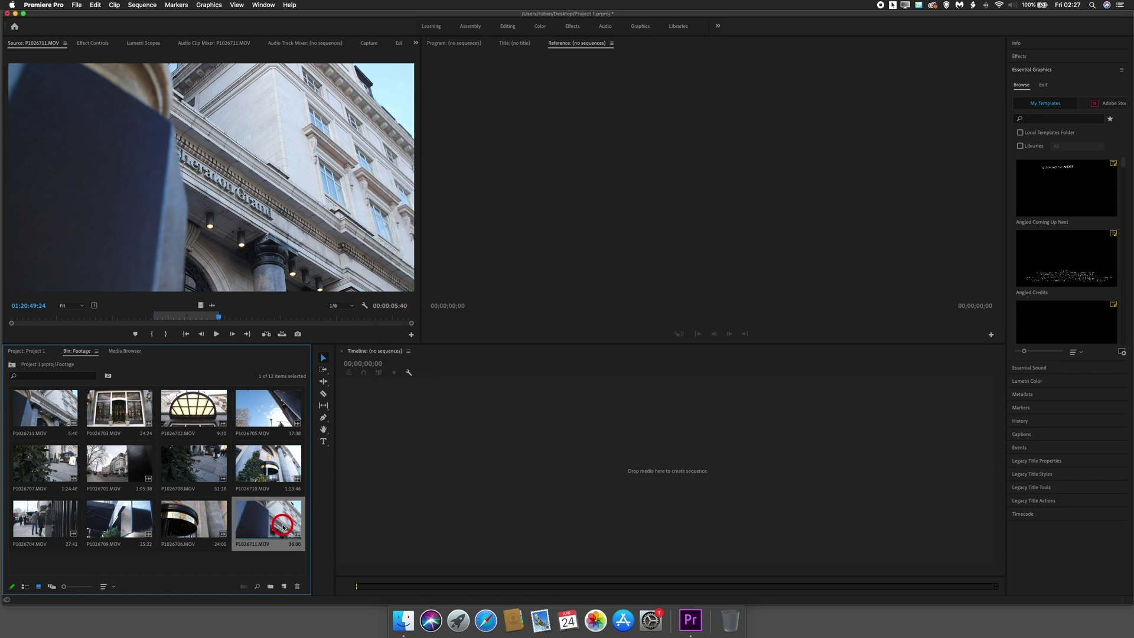
key("Delete")
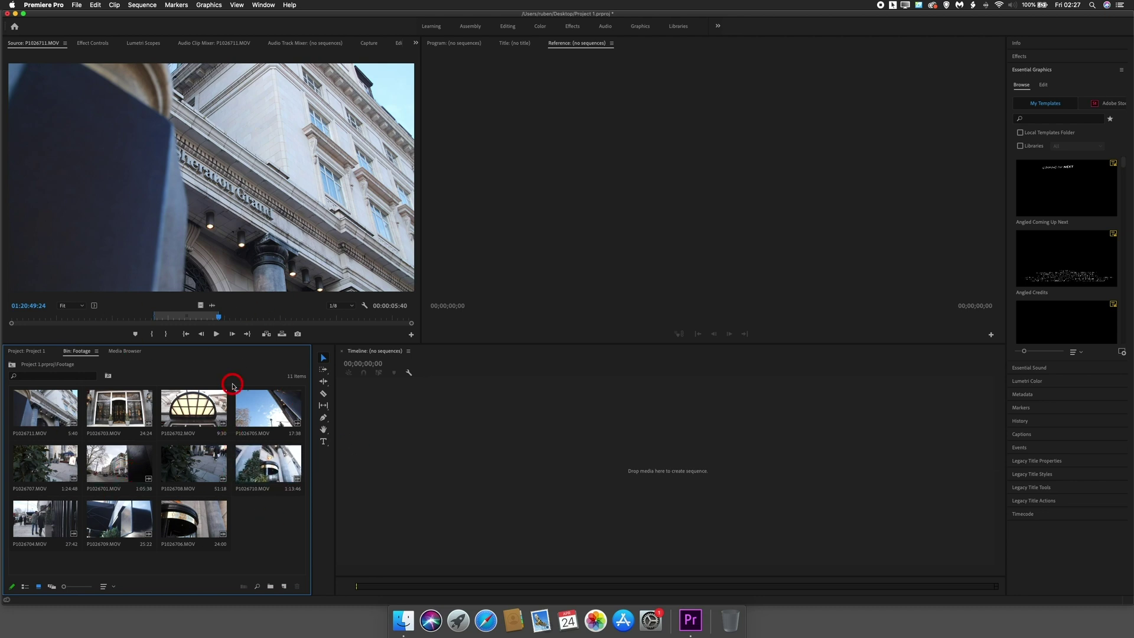
Bring up the Media Browser panel.
left_click(236, 4)
left_click(260, 4)
left_click(324, 211)
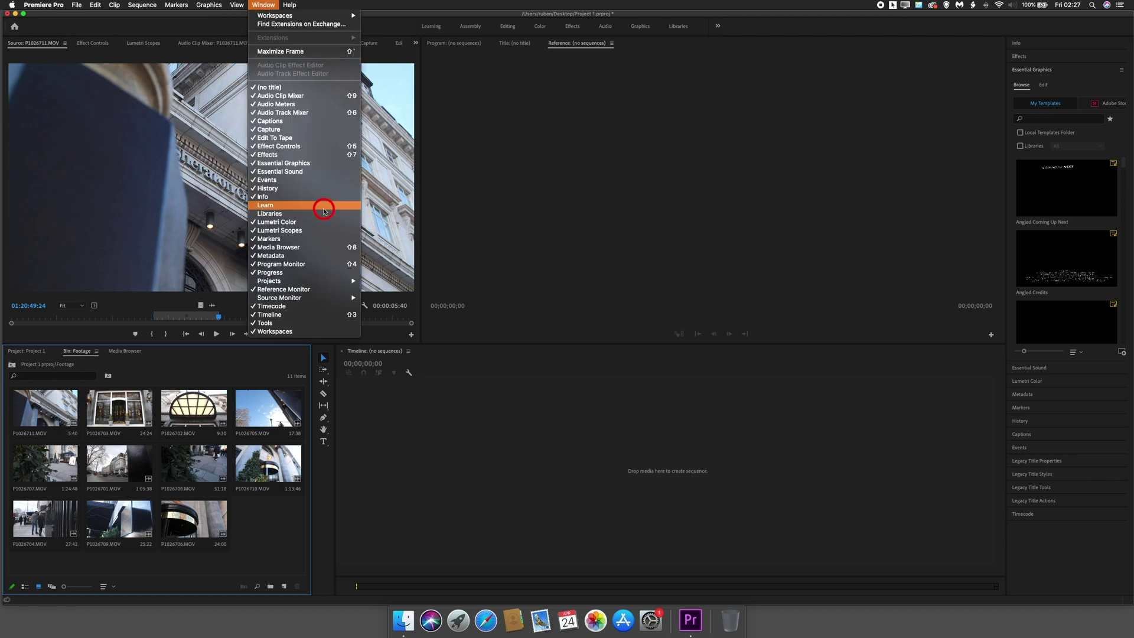
left_click(300, 248)
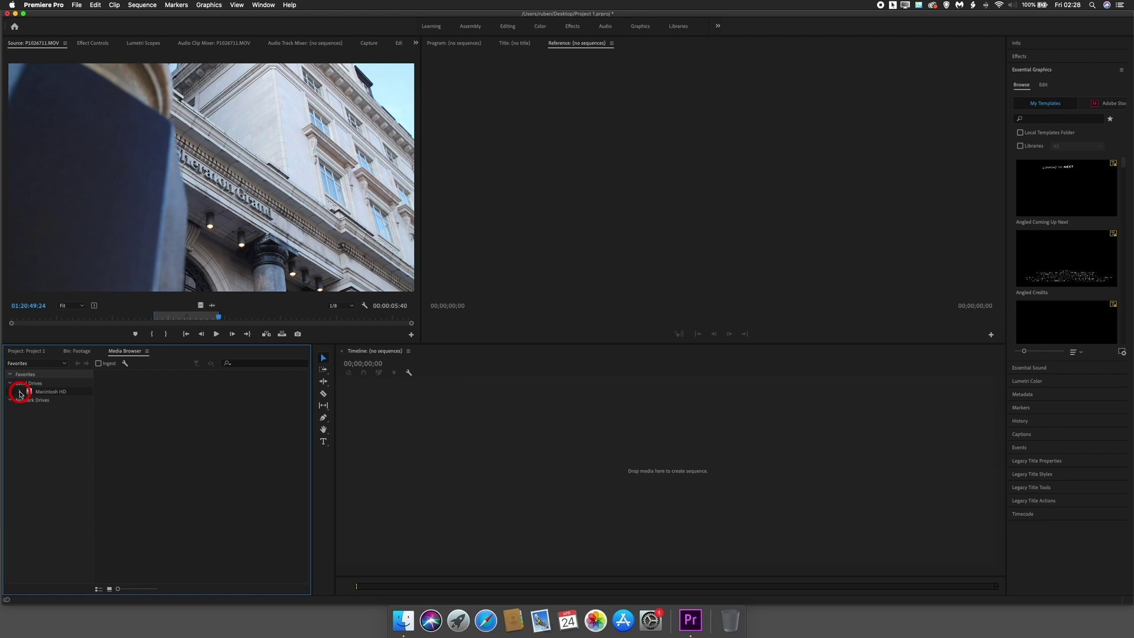
Return to the Project 1 bins and start a new sequence, looking through the HDV, AVC-Intra, Canon XF MPEG2 and Digital SLR preset groups.
left_click(112, 386)
left_click(36, 351)
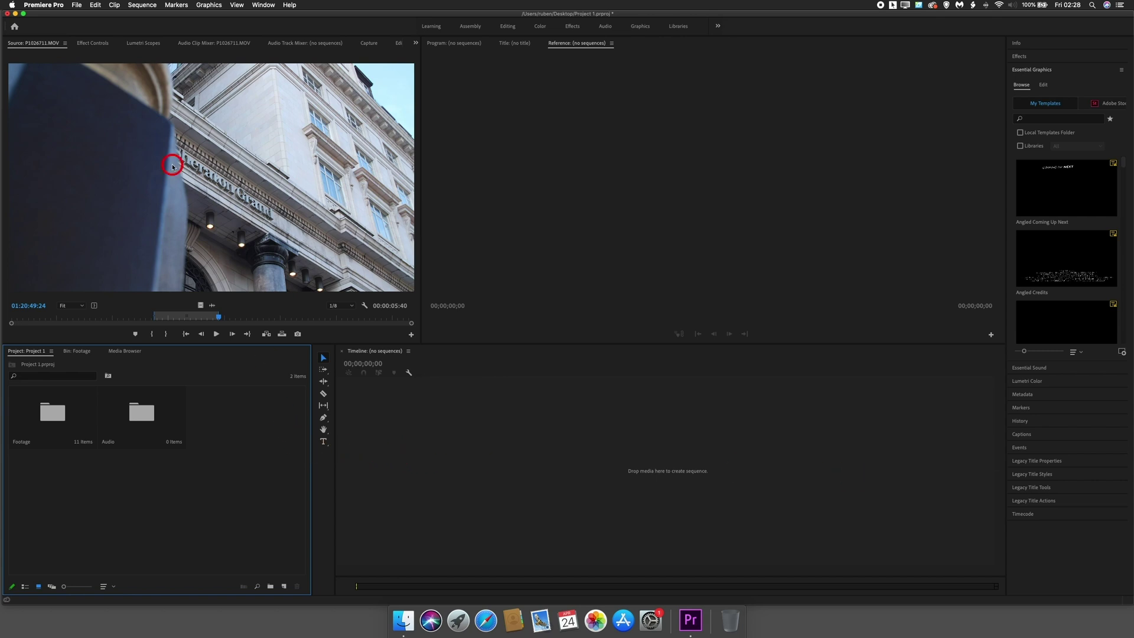
left_click(75, 16)
mouse_move(89, 16)
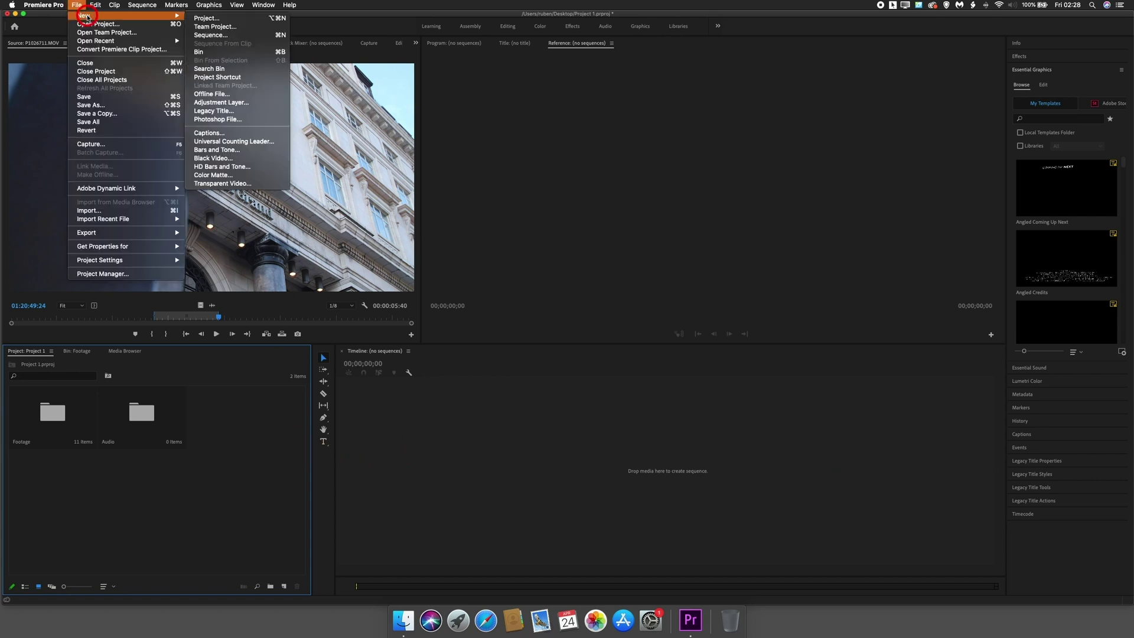
left_click(223, 36)
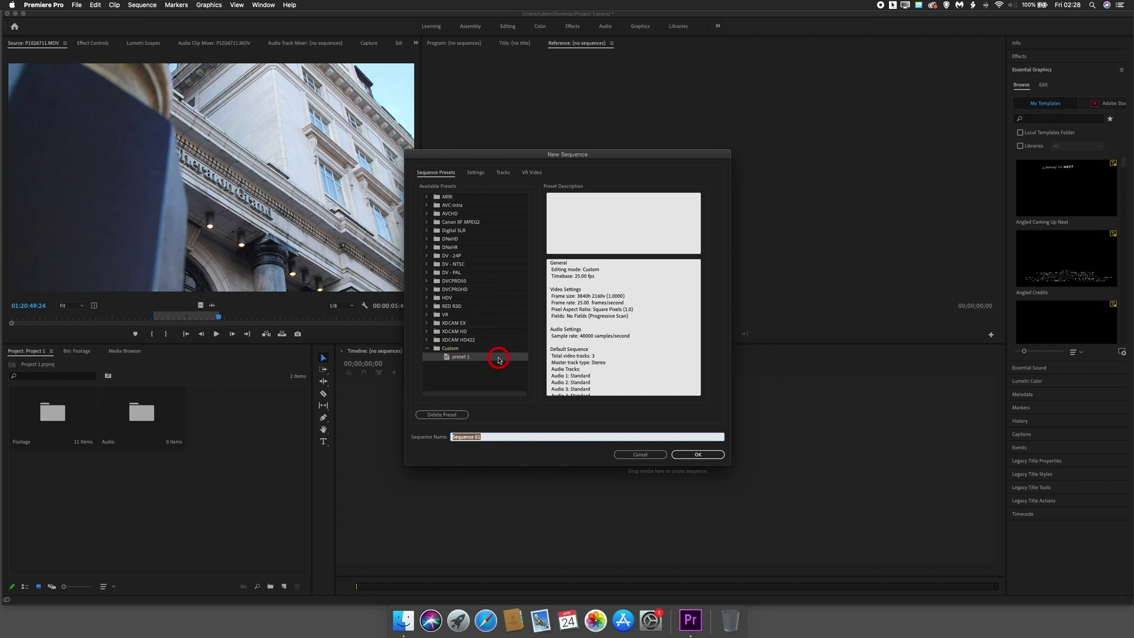
left_click(472, 298)
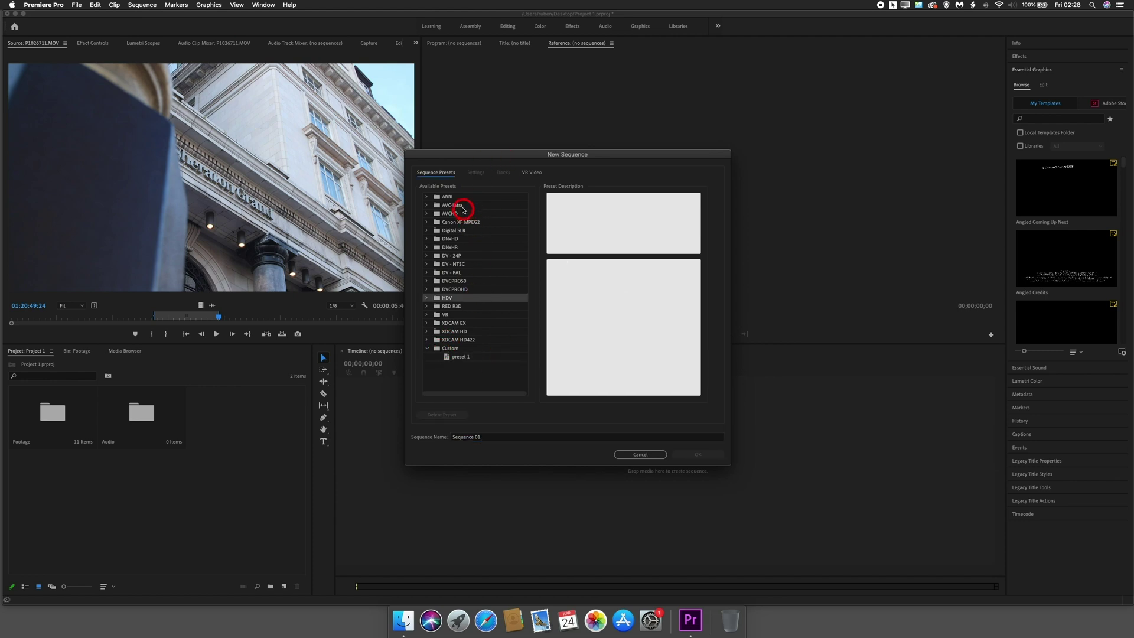
left_click(458, 206)
left_click(459, 222)
left_click(459, 231)
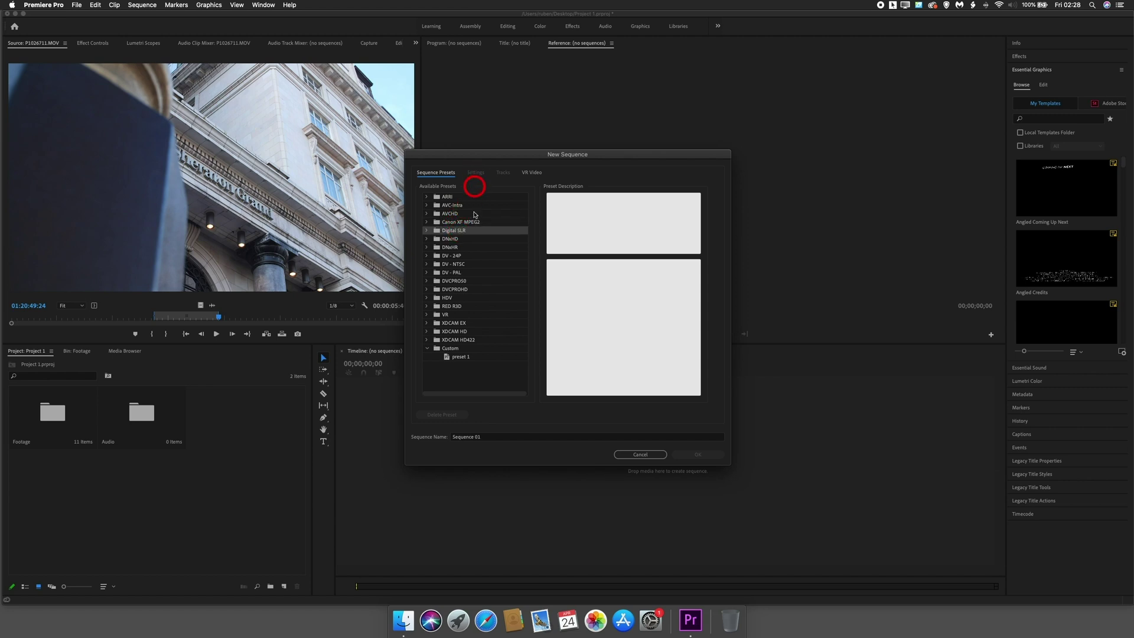
In the new sequence's settings, choose the Custom editing mode and a timebase of 25.00 frames/second.
left_click(475, 173)
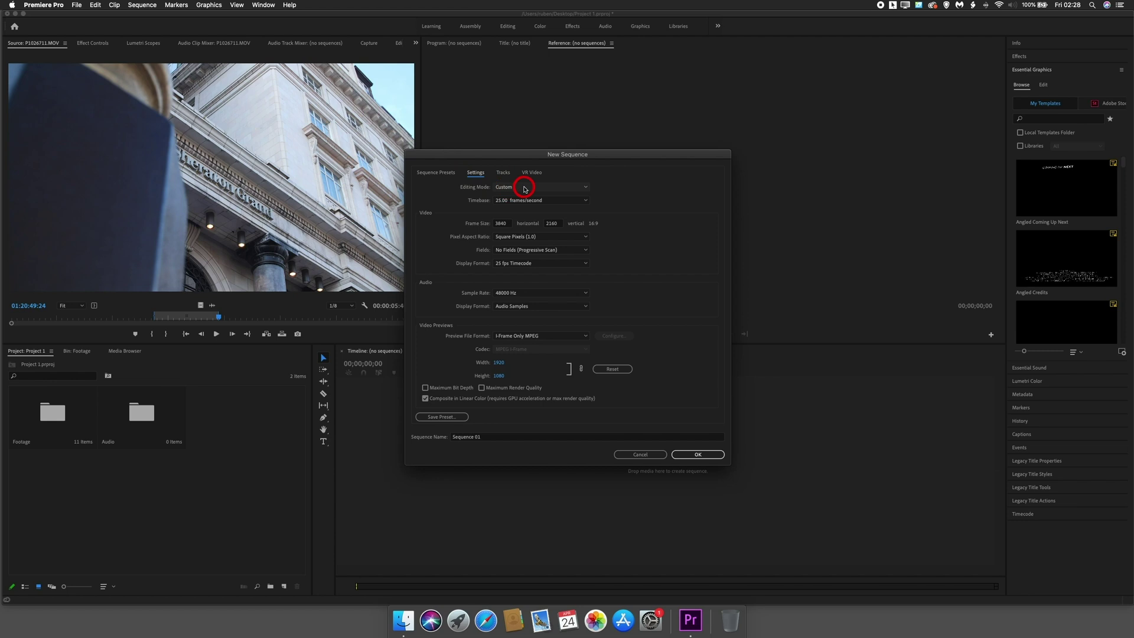
left_click(524, 187)
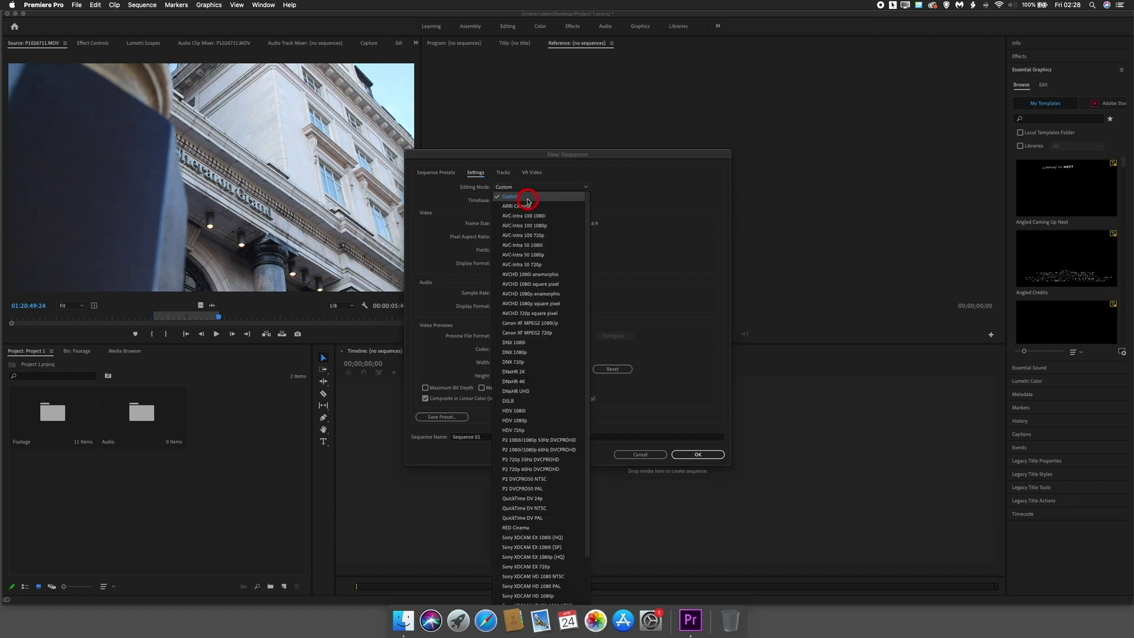
left_click(525, 193)
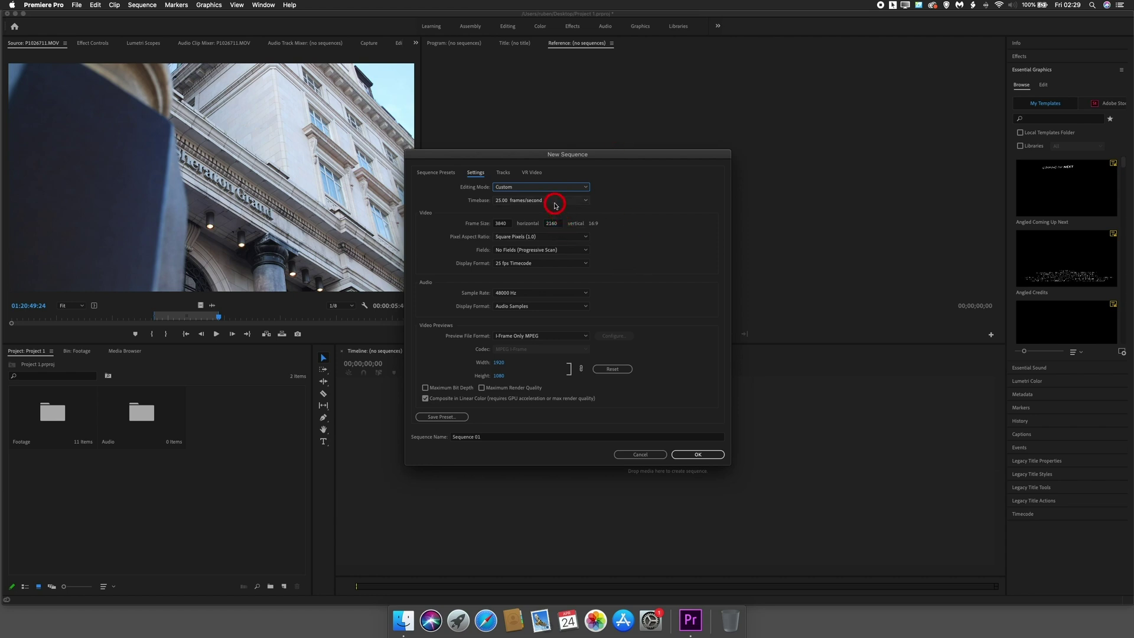
left_click(554, 202)
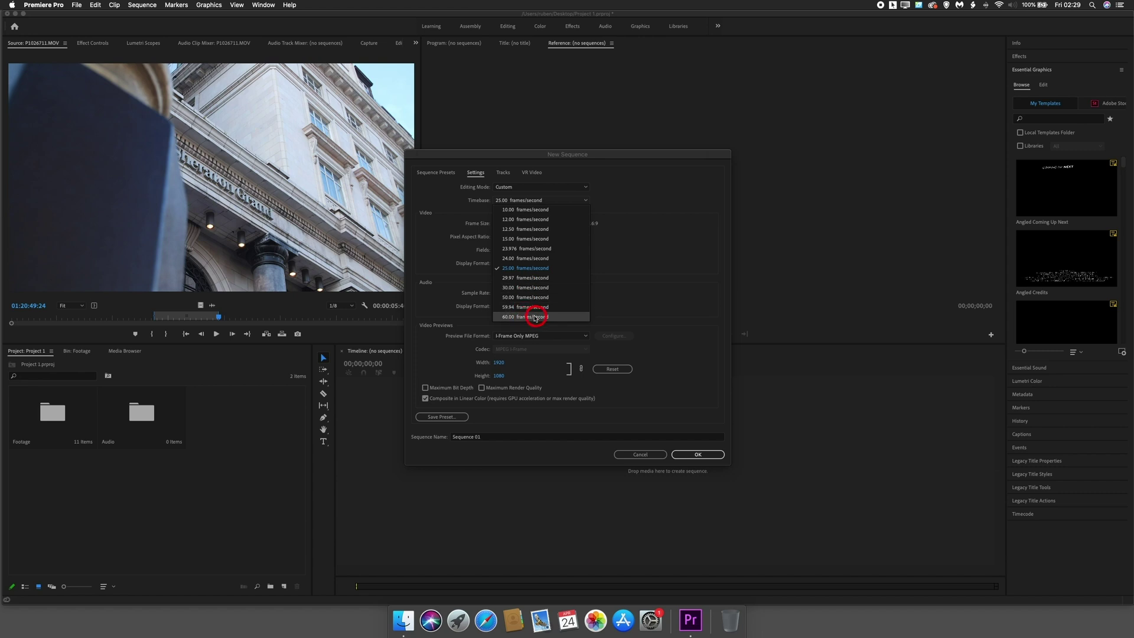
left_click(523, 268)
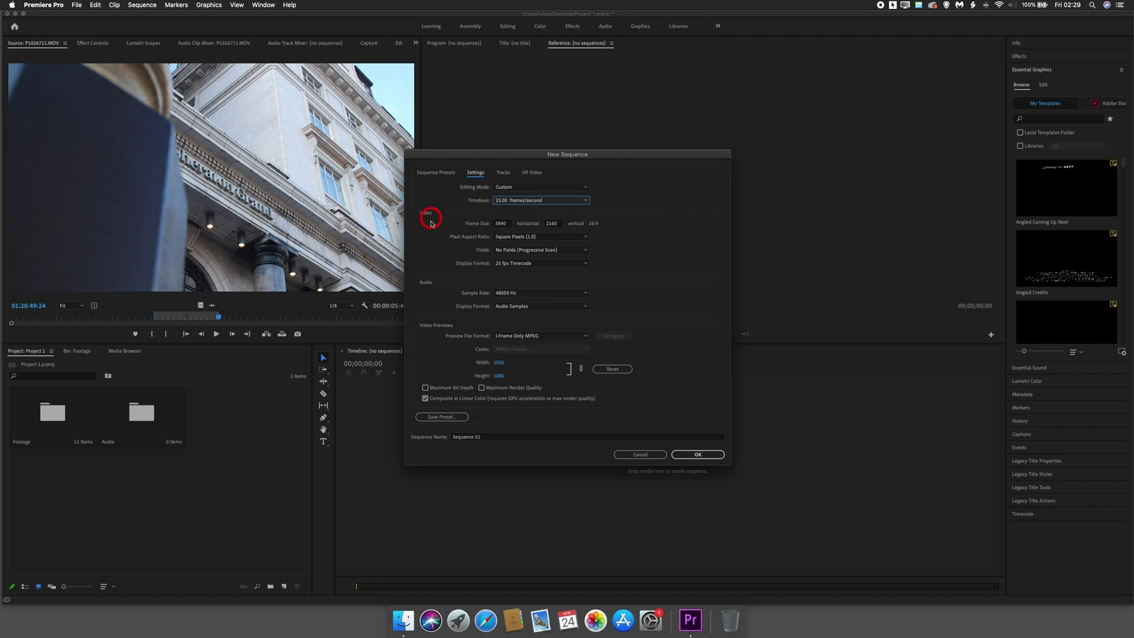
Set the sequence's frame size to 1920 horizontal by 1080 vertical.
left_click(509, 225)
type("1920")
left_click(558, 223)
type("18")
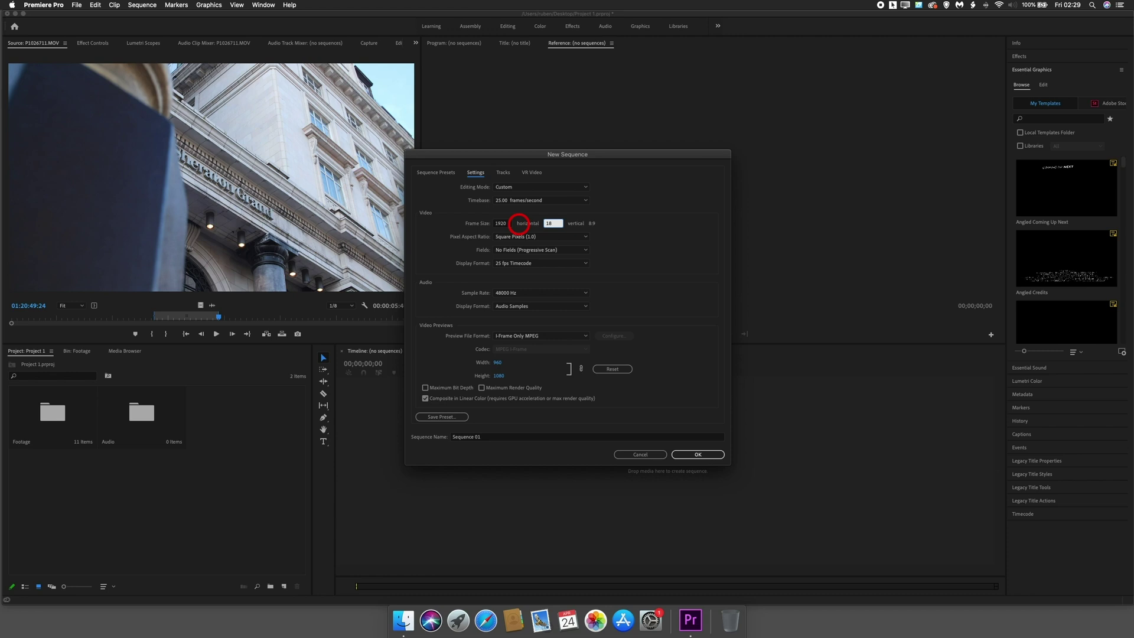
type("0")
left_click(638, 235)
left_click(550, 224)
type("0")
left_click(664, 228)
Set the sequence's frame size to 3840 horizontal by 2160 vertical.
double_click(504, 223)
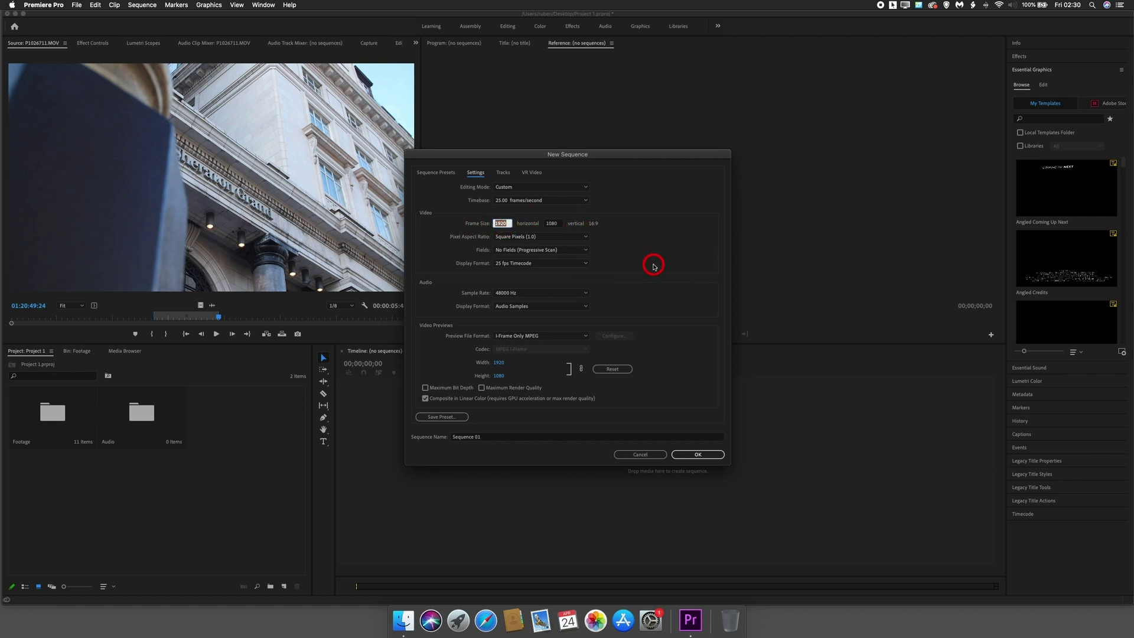
type("3840")
double_click(558, 223)
type("2")
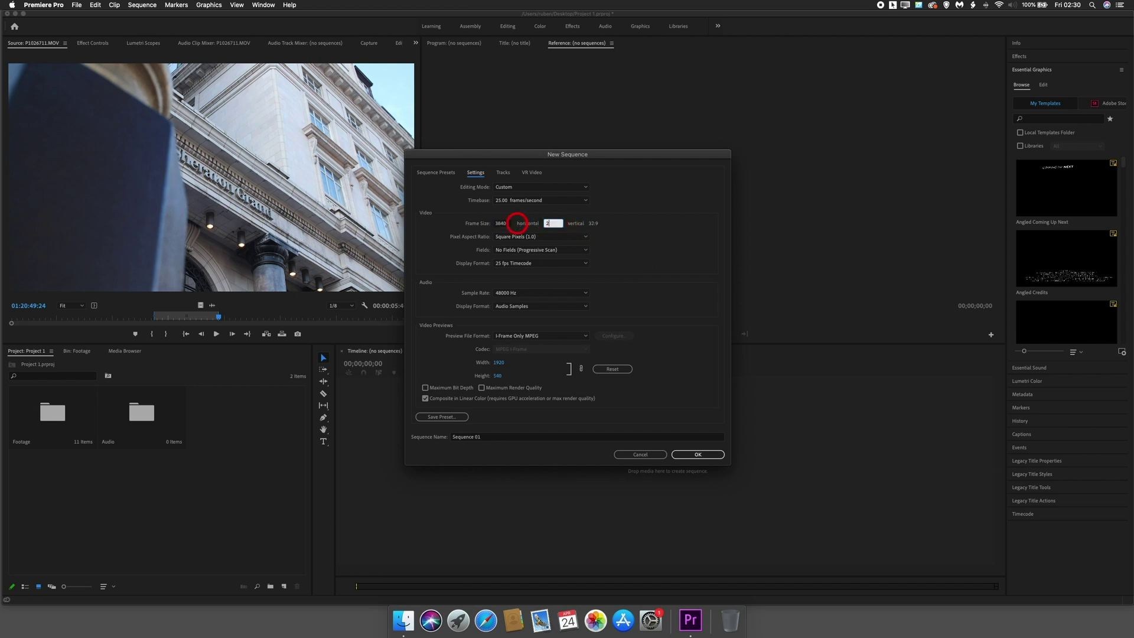
type("160")
left_click(672, 272)
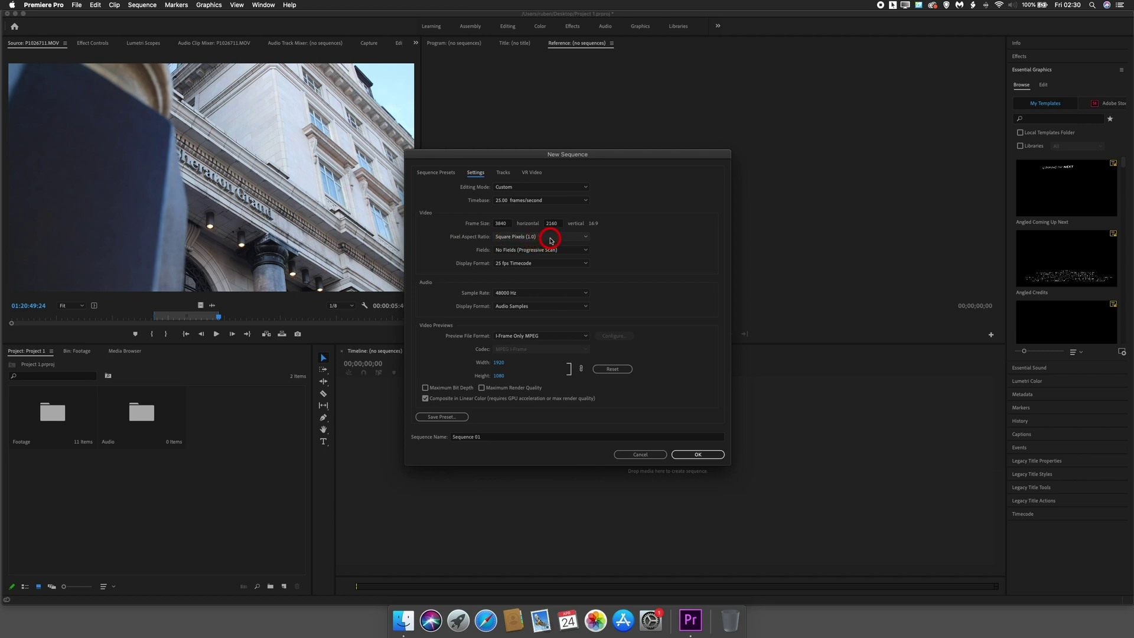
Try the Anamorphic 2:1 (2.0) and D1/DV PAL (1.0940) pixel aspect ratios, and return to Square Pixels (1.0).
left_click(551, 239)
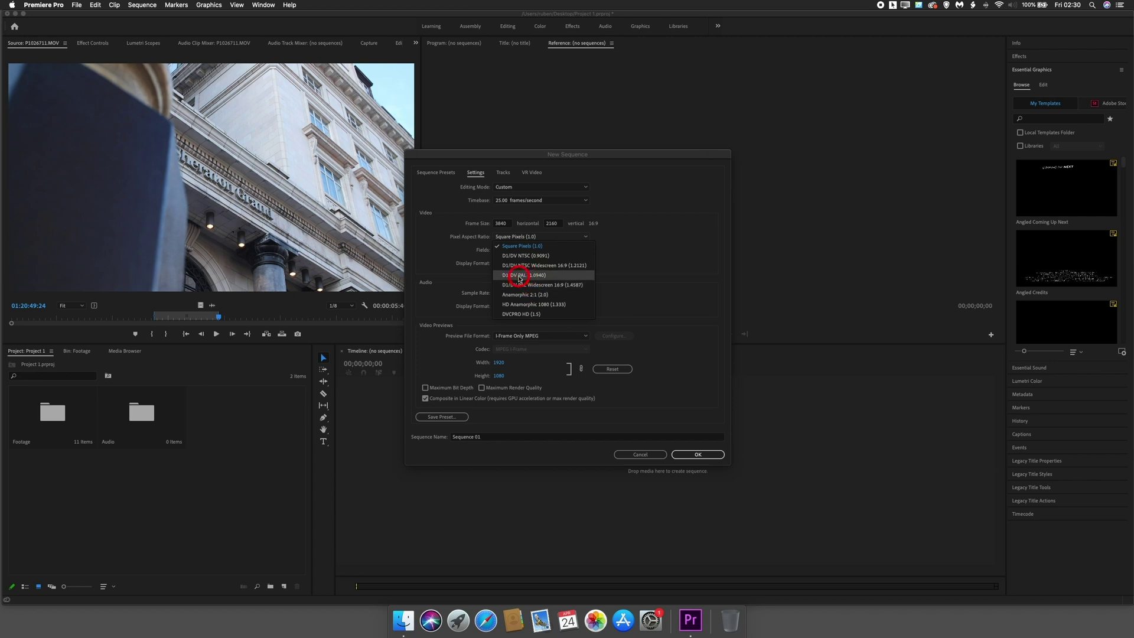
left_click(526, 294)
left_click(547, 237)
left_click(541, 274)
left_click(539, 239)
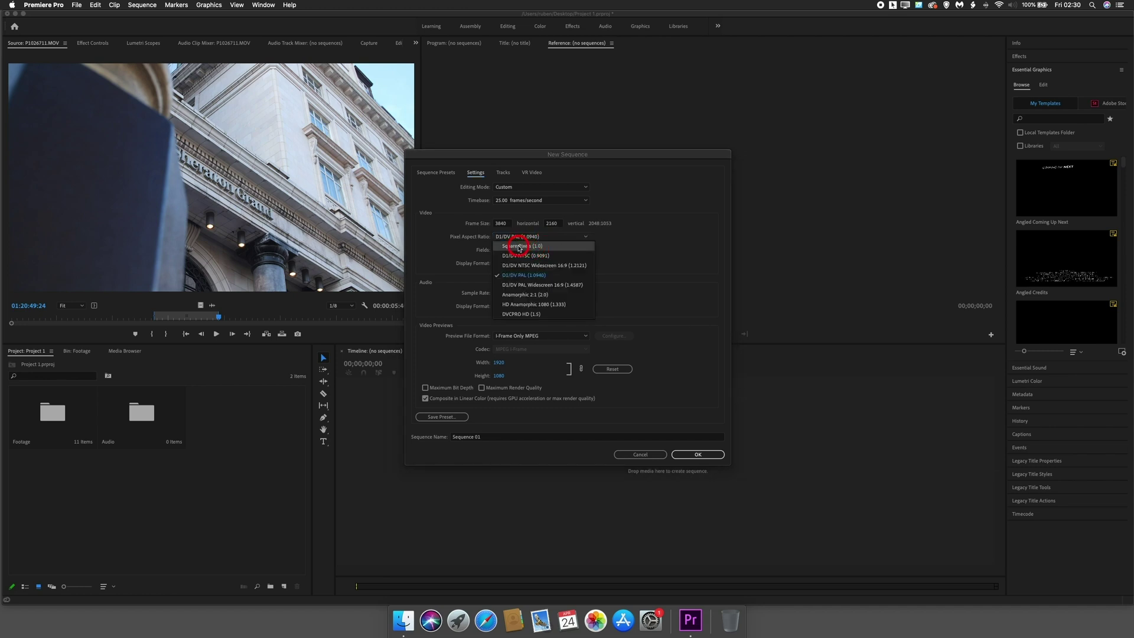
left_click(525, 234)
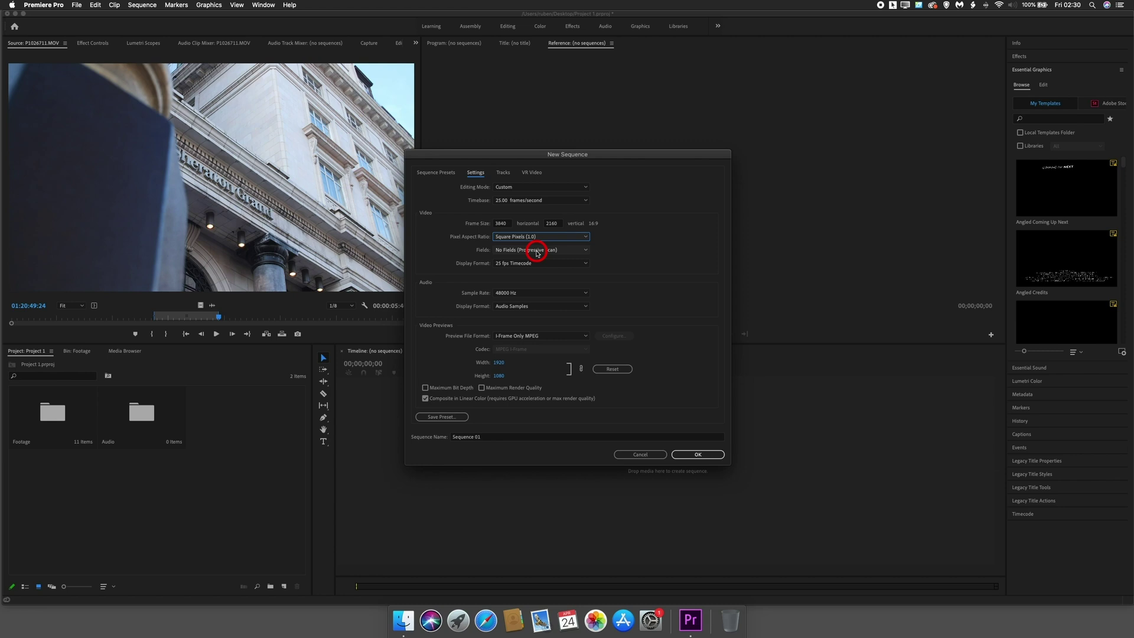
Try Upper Field First as the fields setting, and return to No Fields (Progressive Scan).
left_click(537, 250)
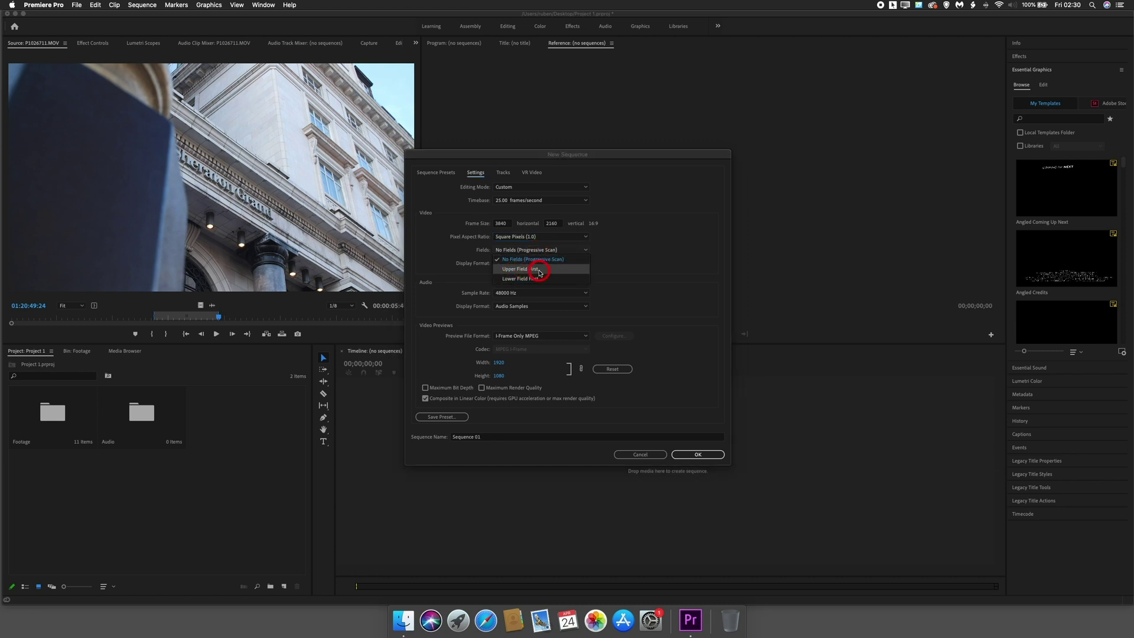
left_click(539, 271)
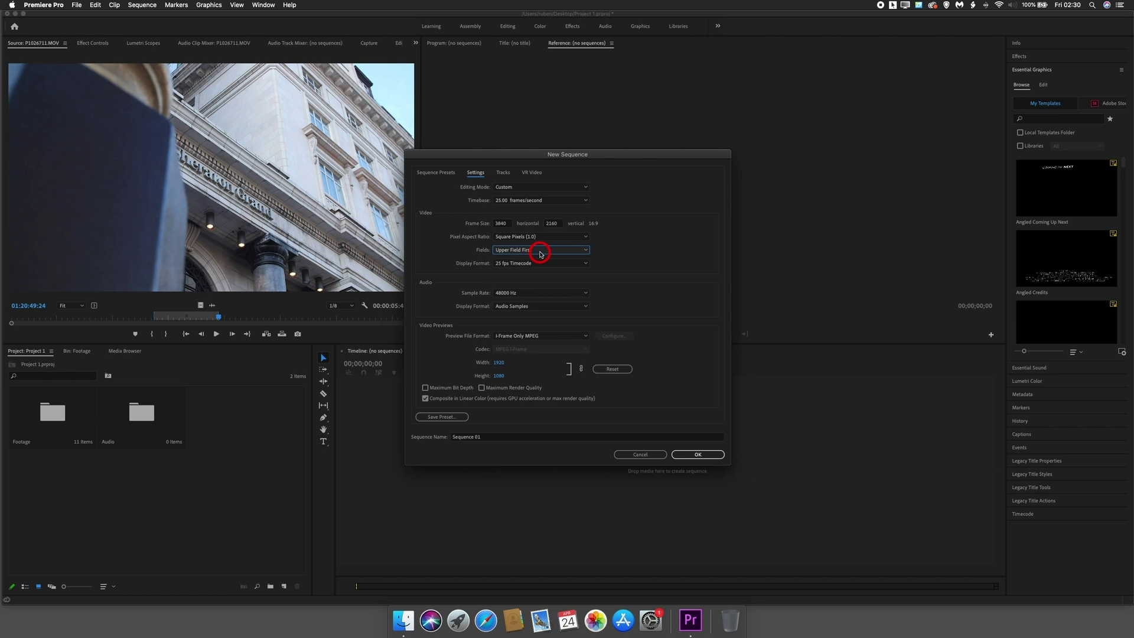
left_click(540, 251)
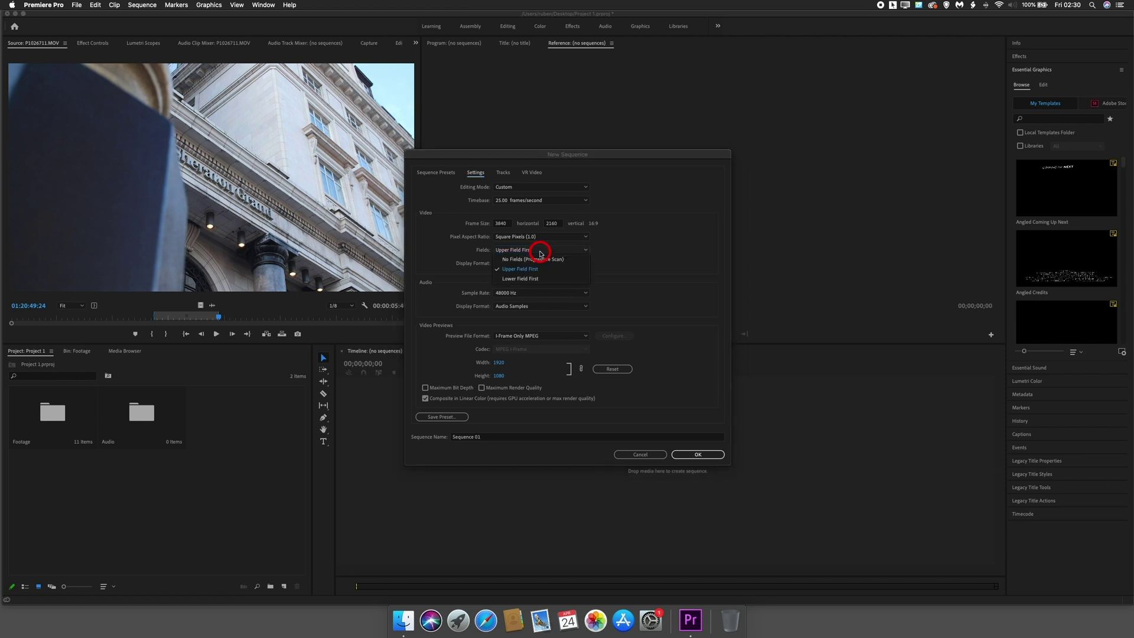
left_click(543, 261)
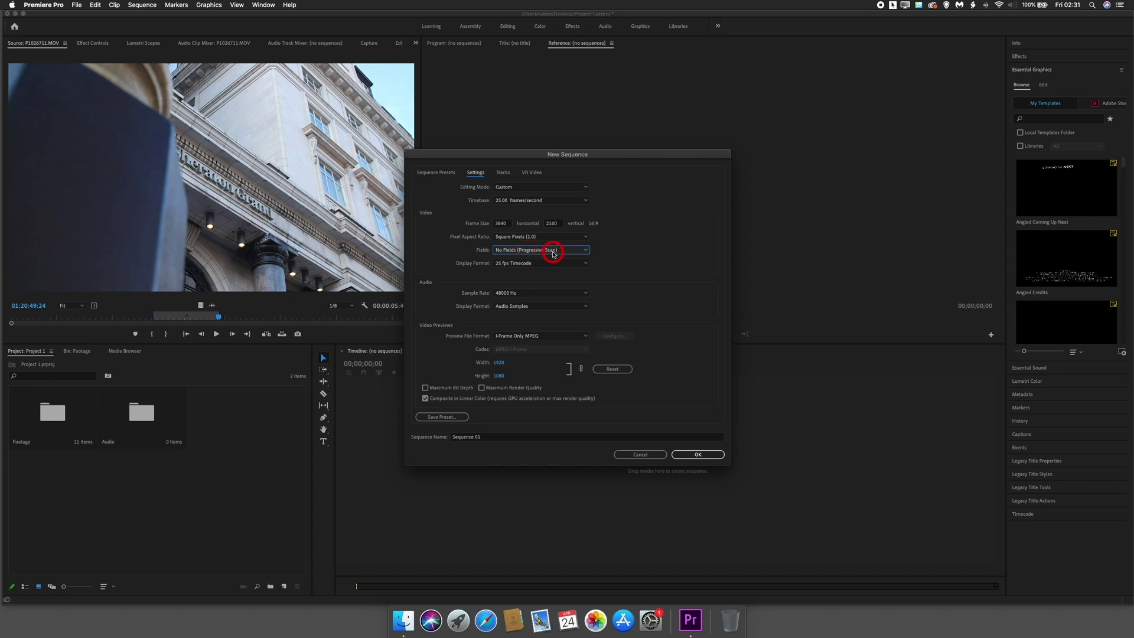
Review the video display format options and choose 25 fps Timecode.
left_click(524, 264)
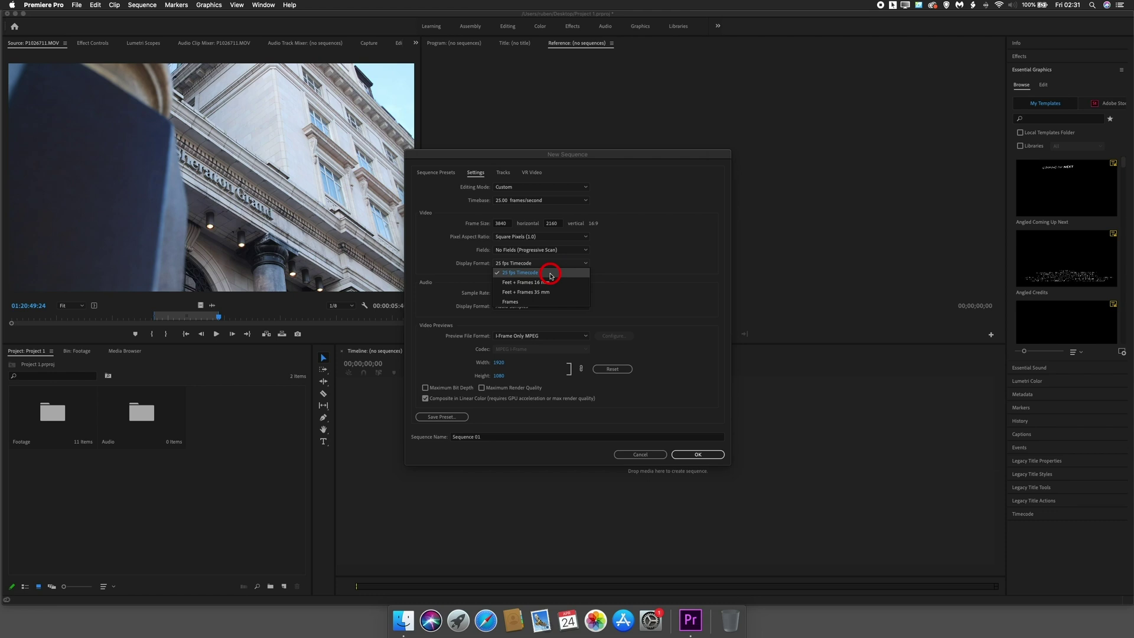
left_click(550, 274)
left_click(547, 265)
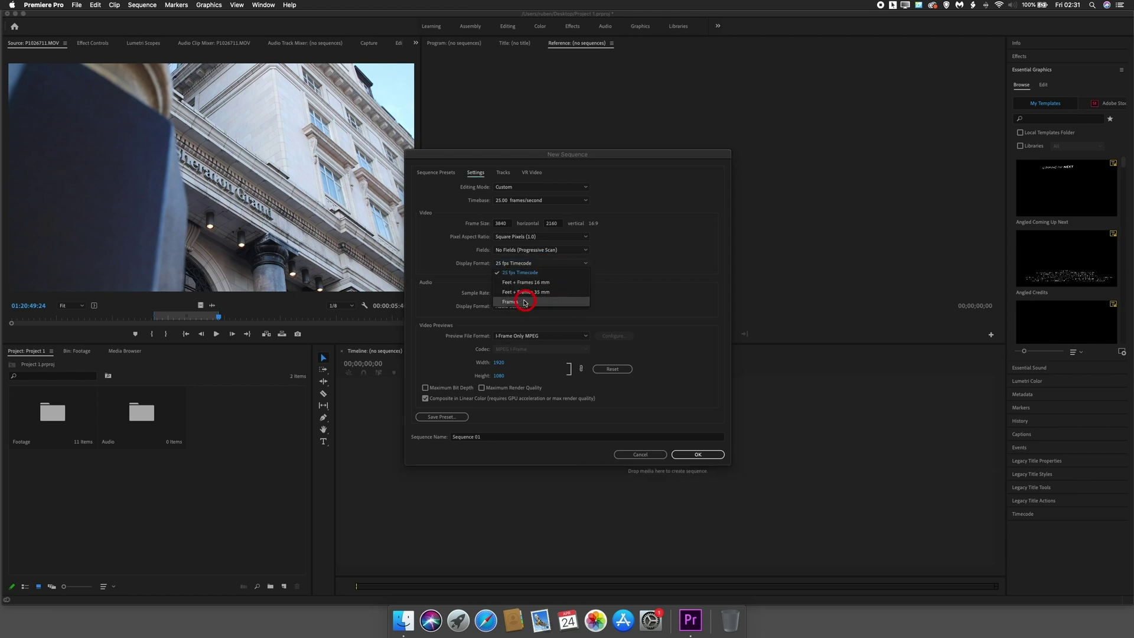
left_click(542, 272)
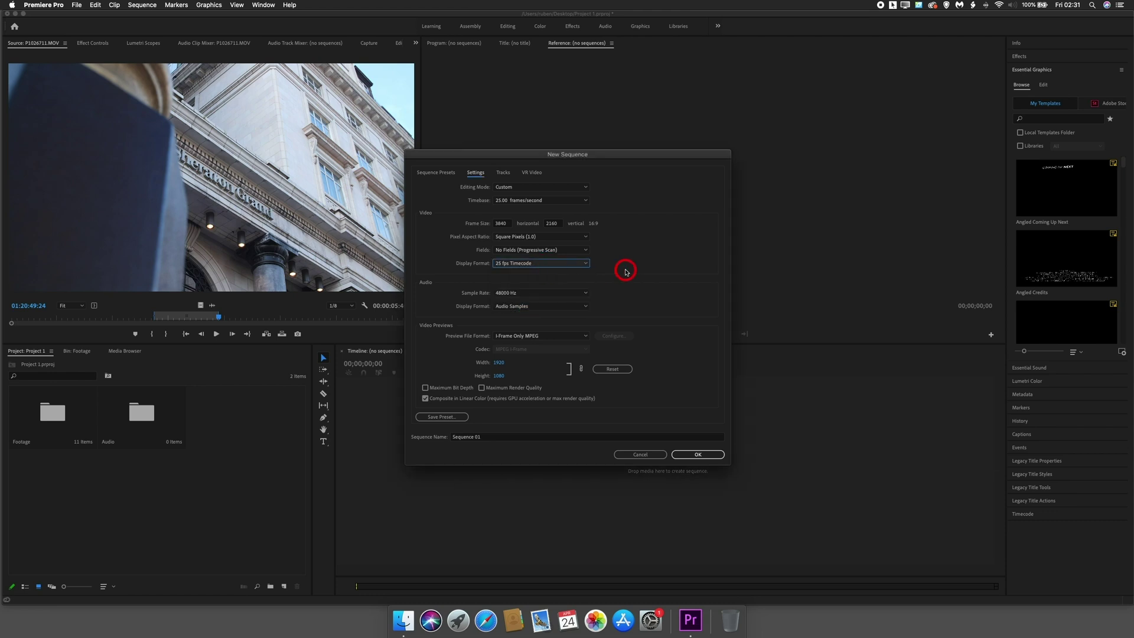
Set the audio display format to Milliseconds and choose I-Frame Only MPEG as the preview file format.
left_click(545, 306)
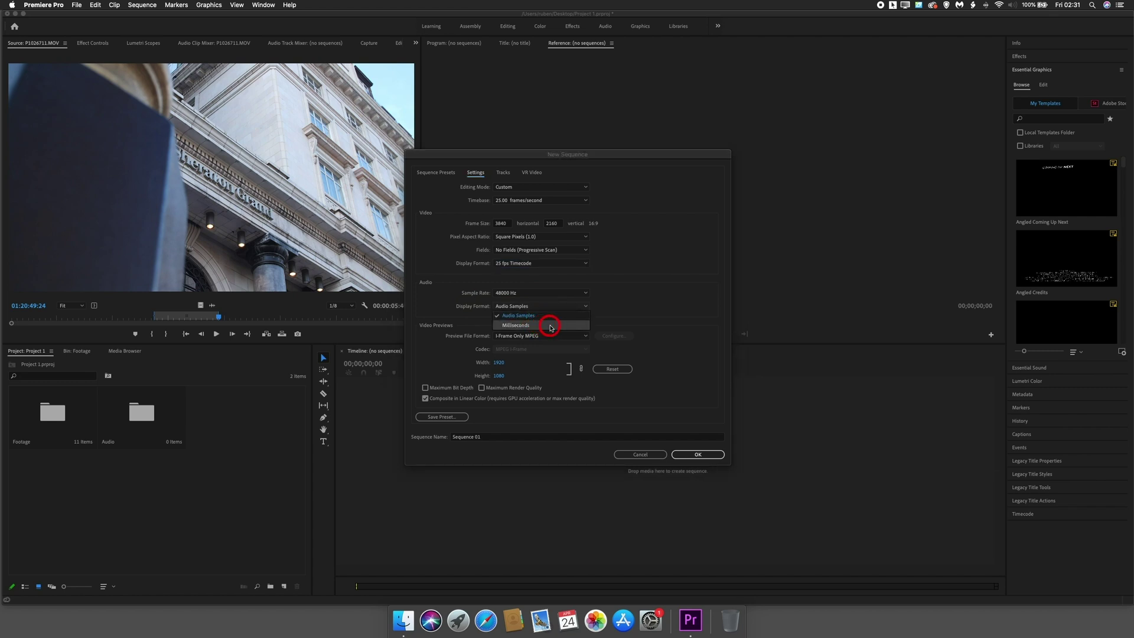
left_click(550, 326)
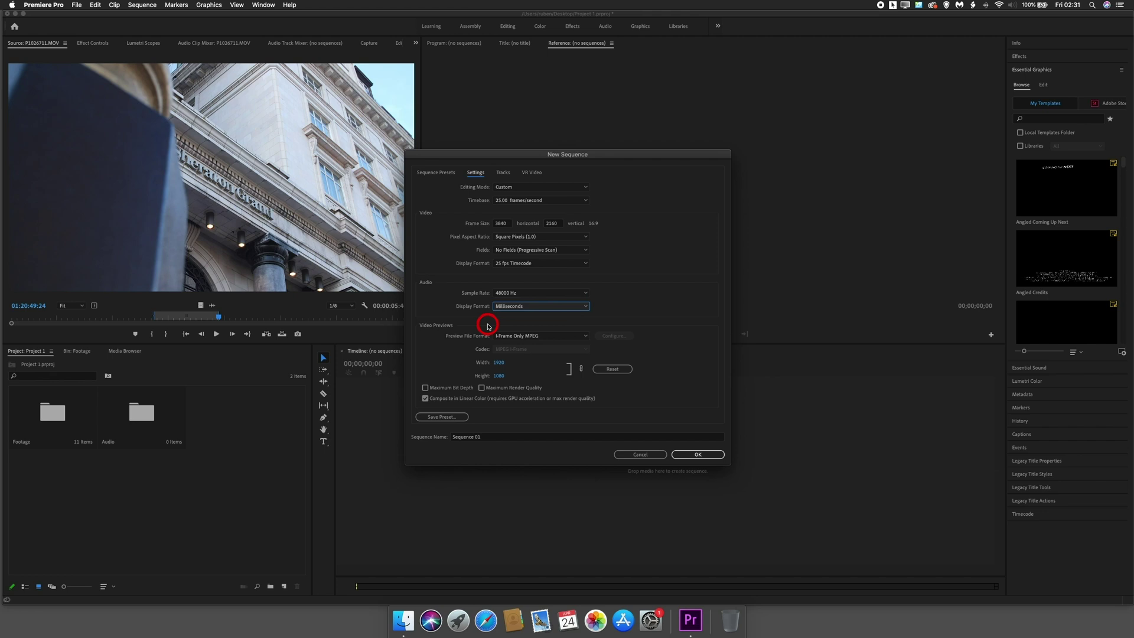
left_click(553, 341)
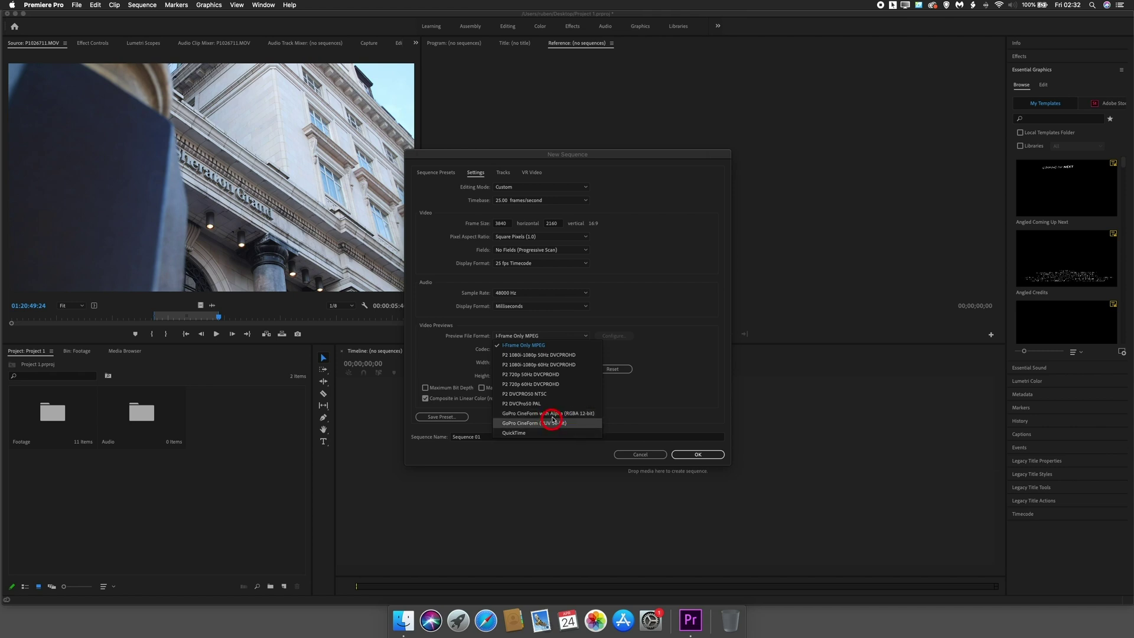
left_click(529, 344)
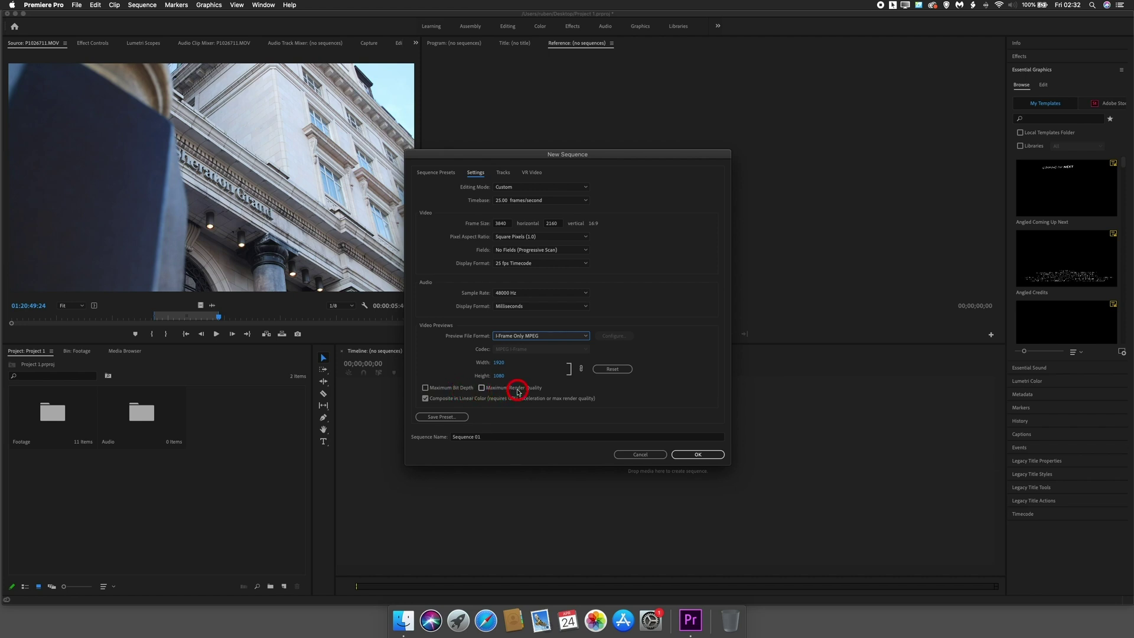
Enable Maximum Bit Depth for the sequence, dismiss the warning, and disable the option again.
left_click(452, 389)
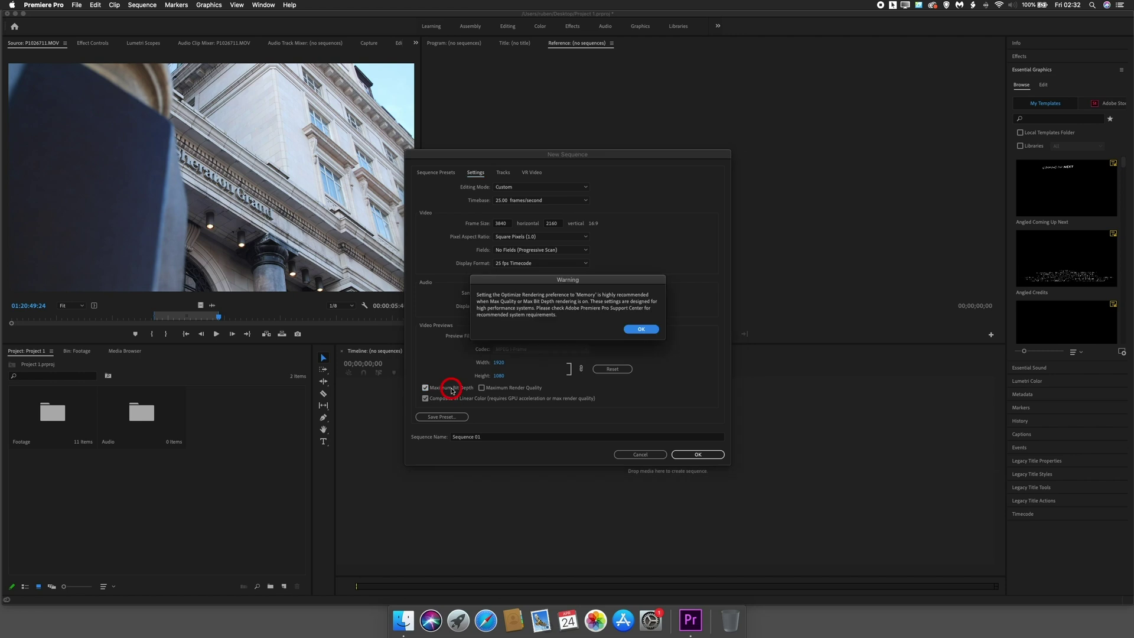
left_click(636, 330)
left_click(425, 387)
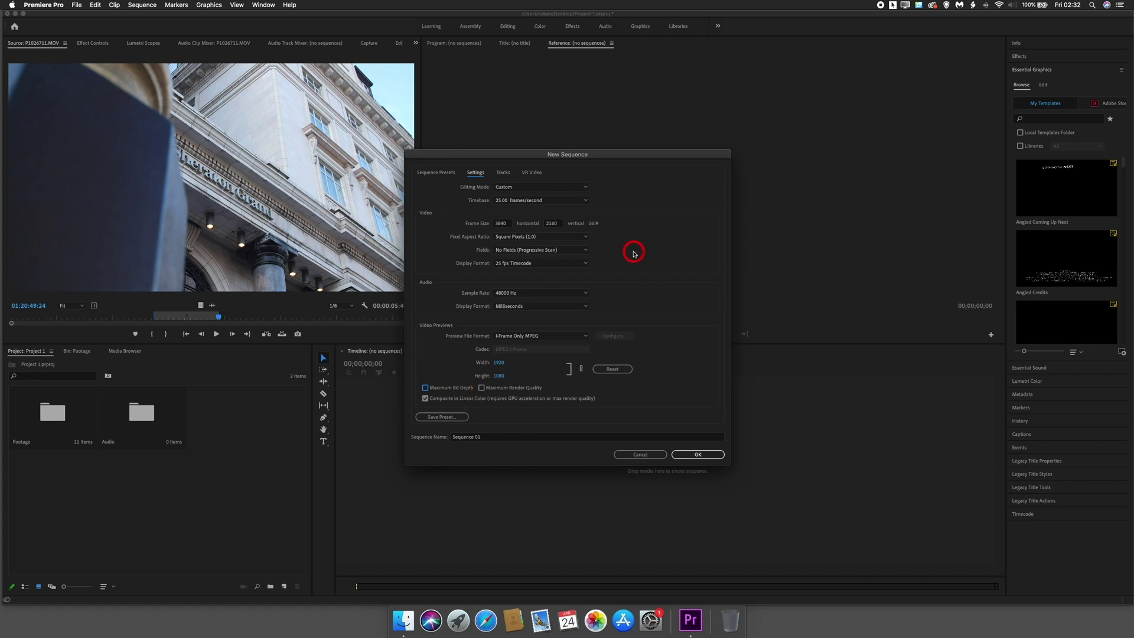
Save the sequence settings as a preset named Prestet a and select that preset in the Custom group.
left_click(449, 419)
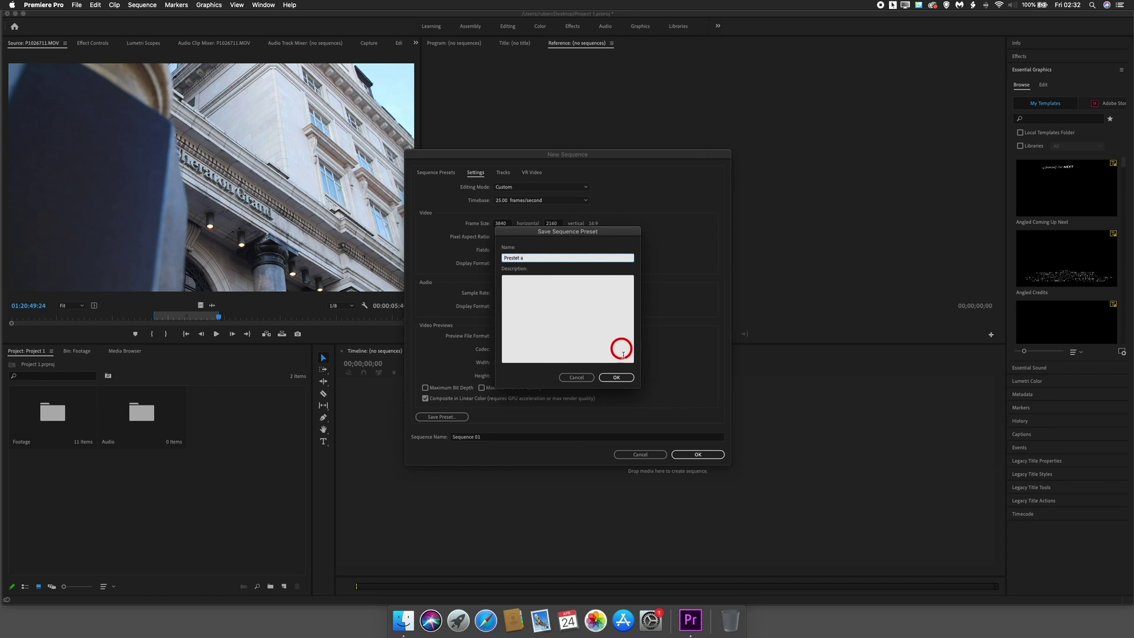
left_click(616, 377)
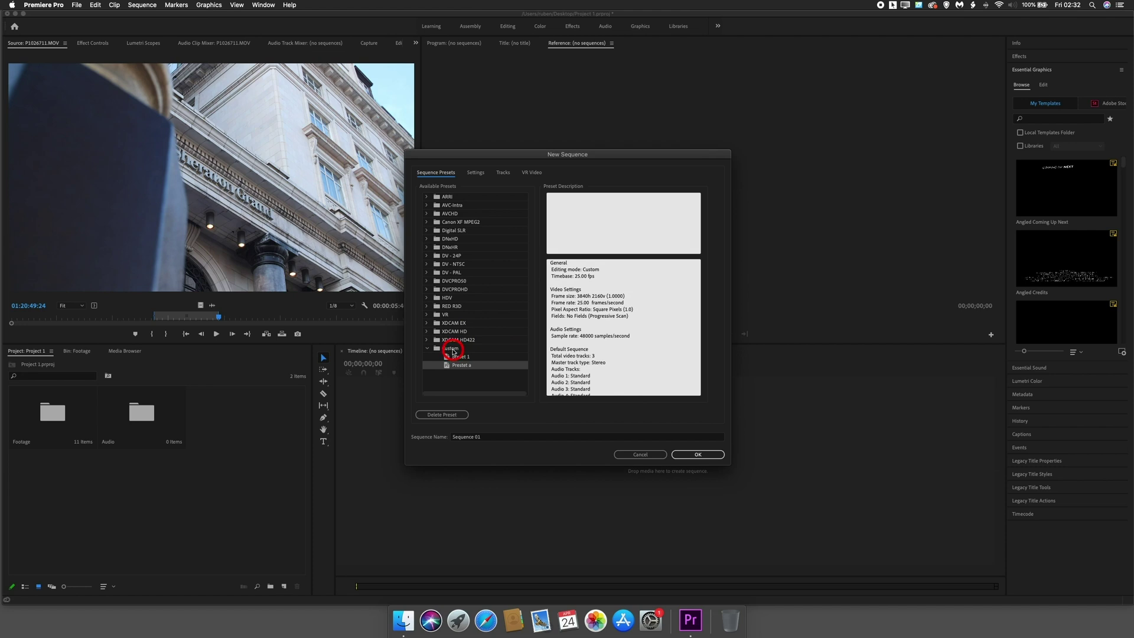
left_click(462, 357)
left_click(466, 366)
Create the sequence with the name Seq 1, and open the Footage bin.
left_click(490, 437)
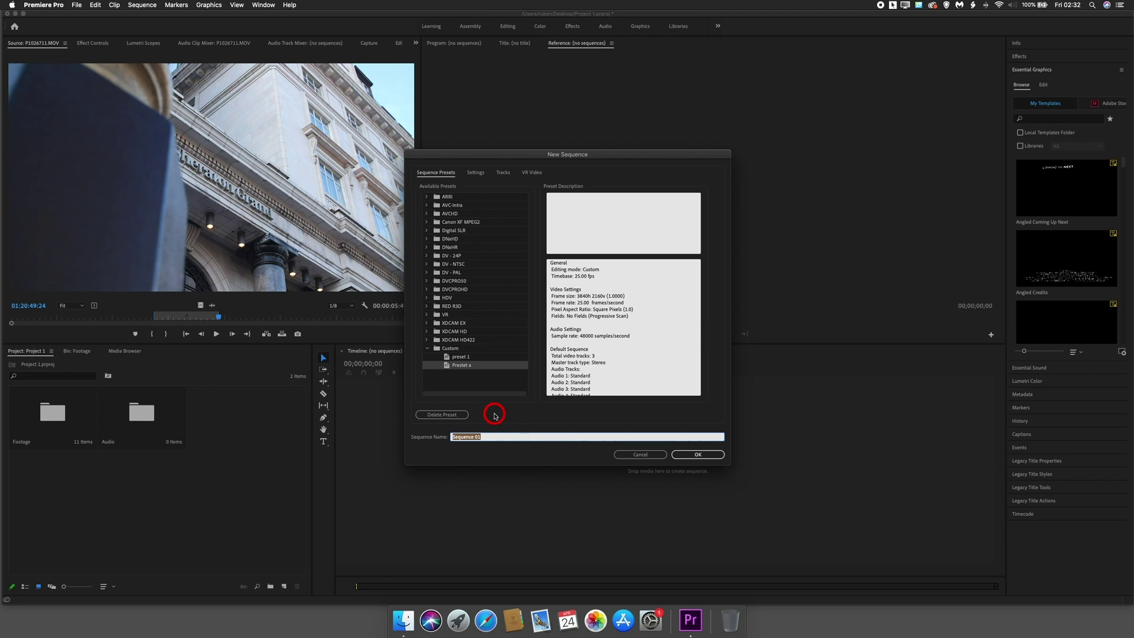
type("Seq 1")
left_click(695, 454)
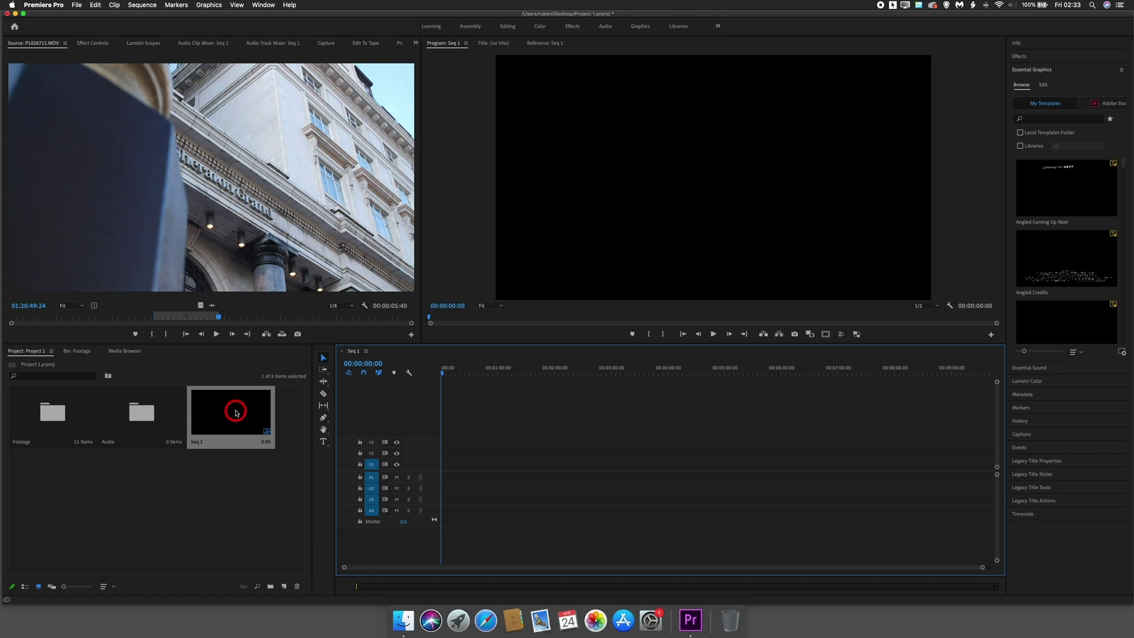
double_click(53, 412)
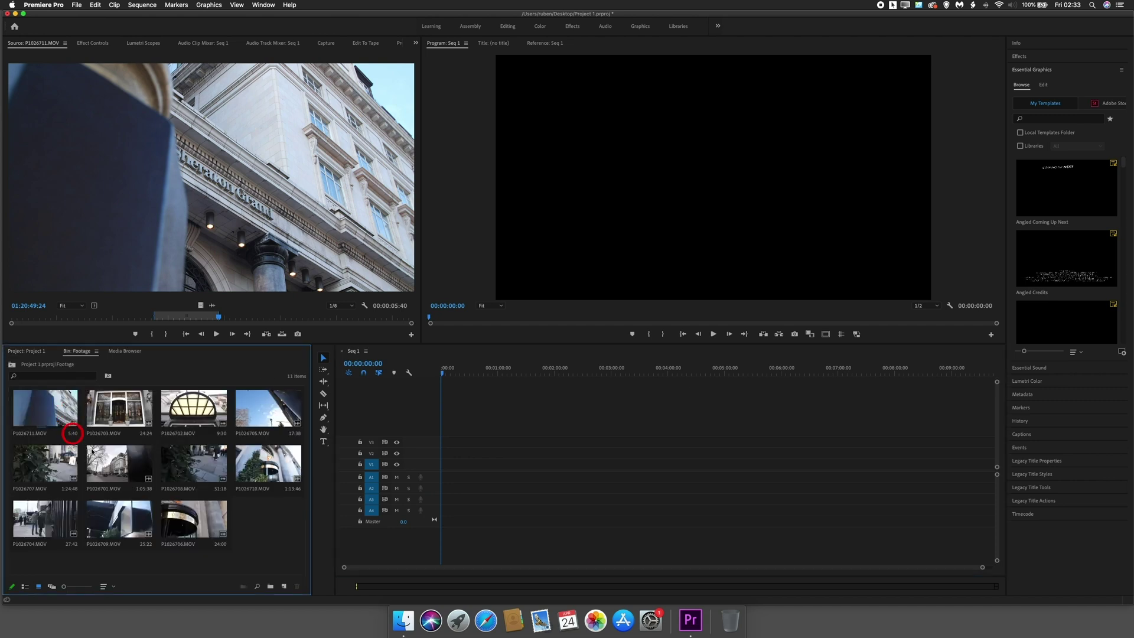
Place clip P1026711.MOV at the start of the Seq 1 timeline on tracks V1 and A1, keeping the existing sequence settings.
double_click(48, 413)
left_click_drag(47, 413, 443, 471)
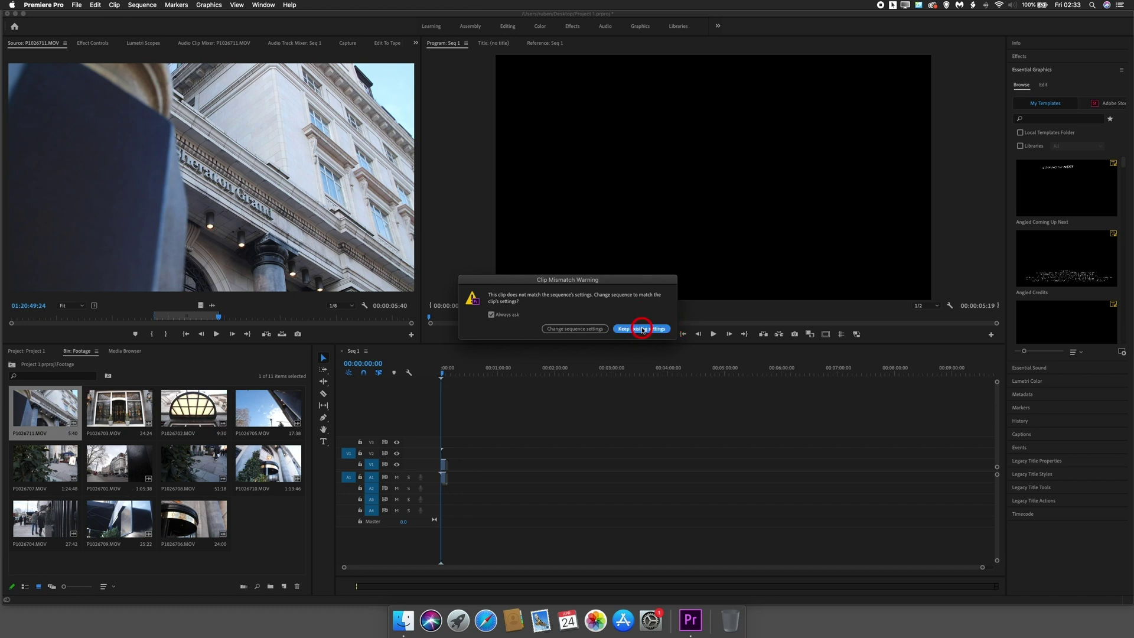
left_click(643, 329)
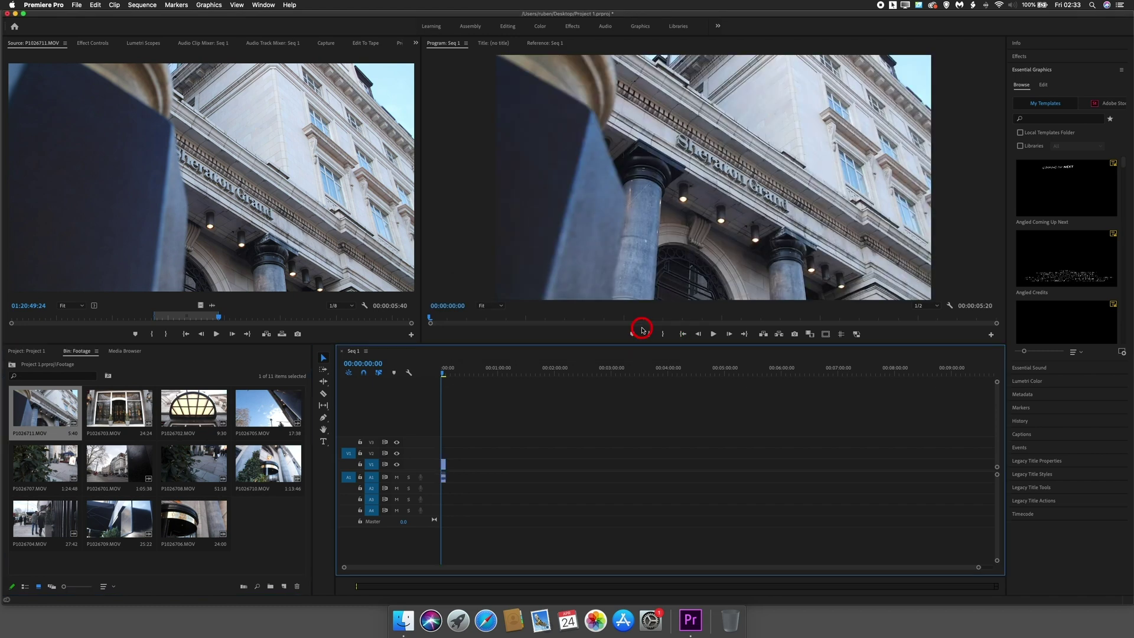
left_click(445, 374)
left_click_drag(445, 374, 443, 461)
left_click(496, 423)
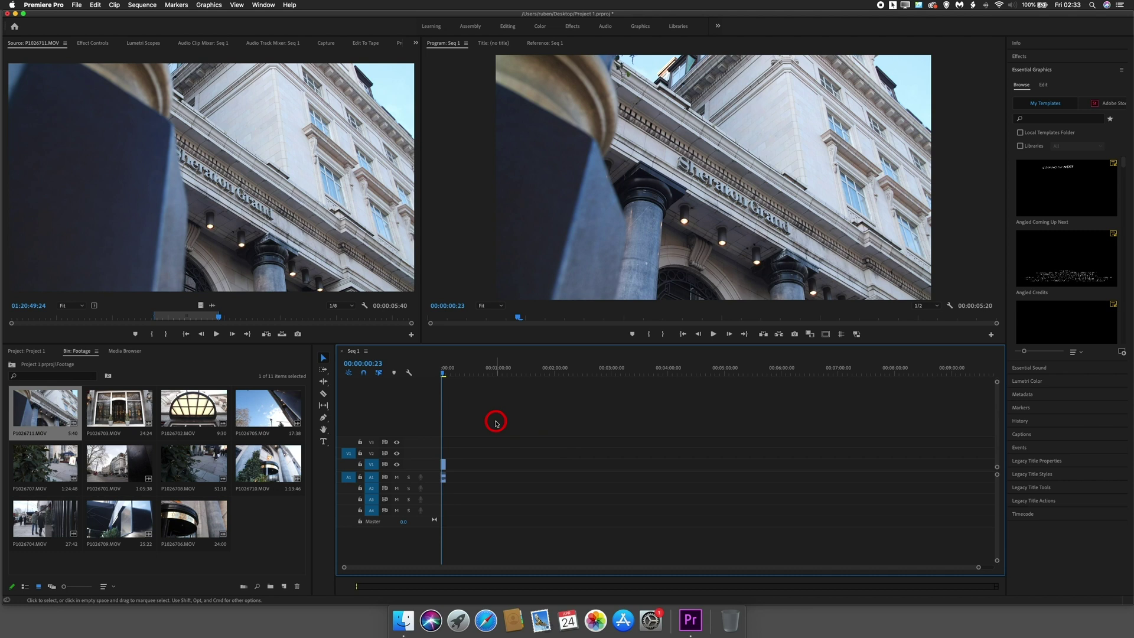
Create a bin named Seq at the project's root level and move the Seq 1 sequence into it.
left_click(33, 352)
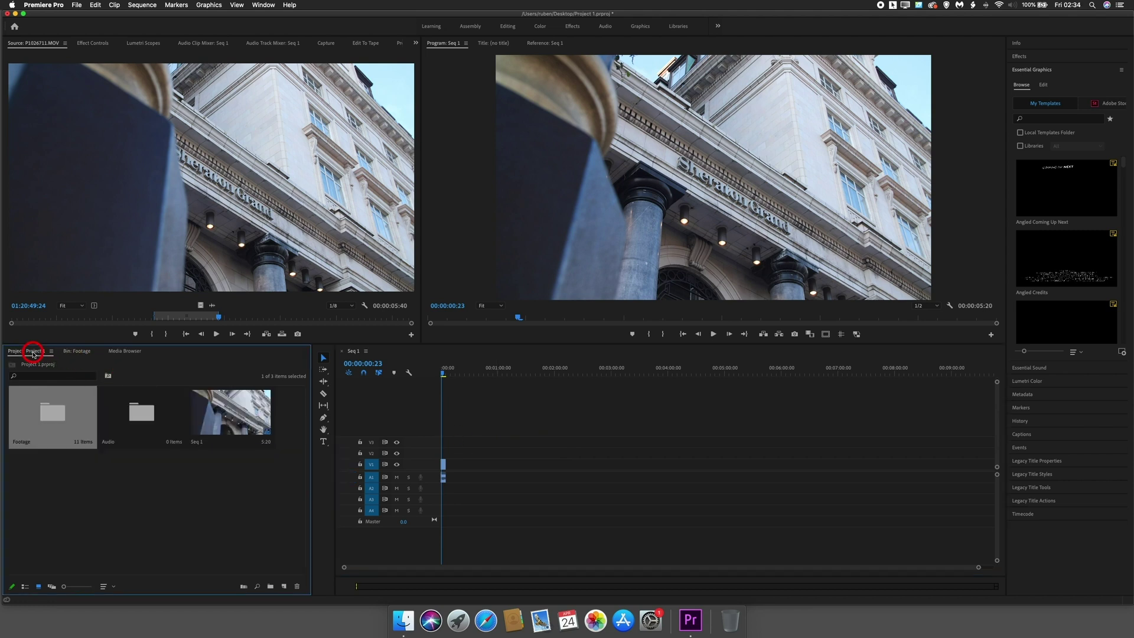
left_click(135, 473)
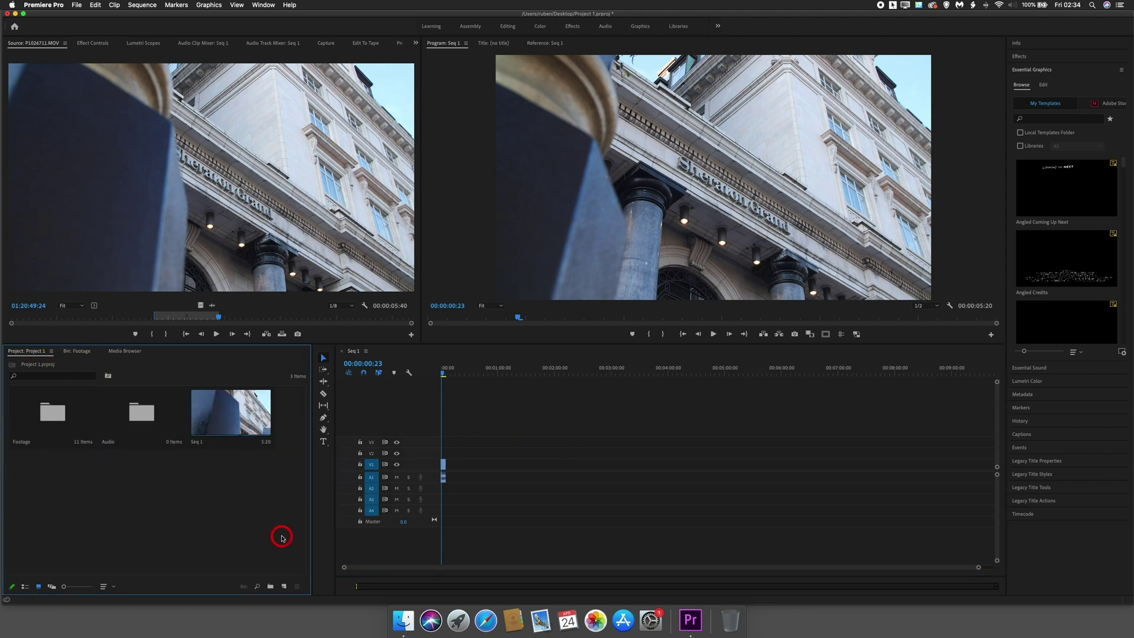
left_click(271, 586)
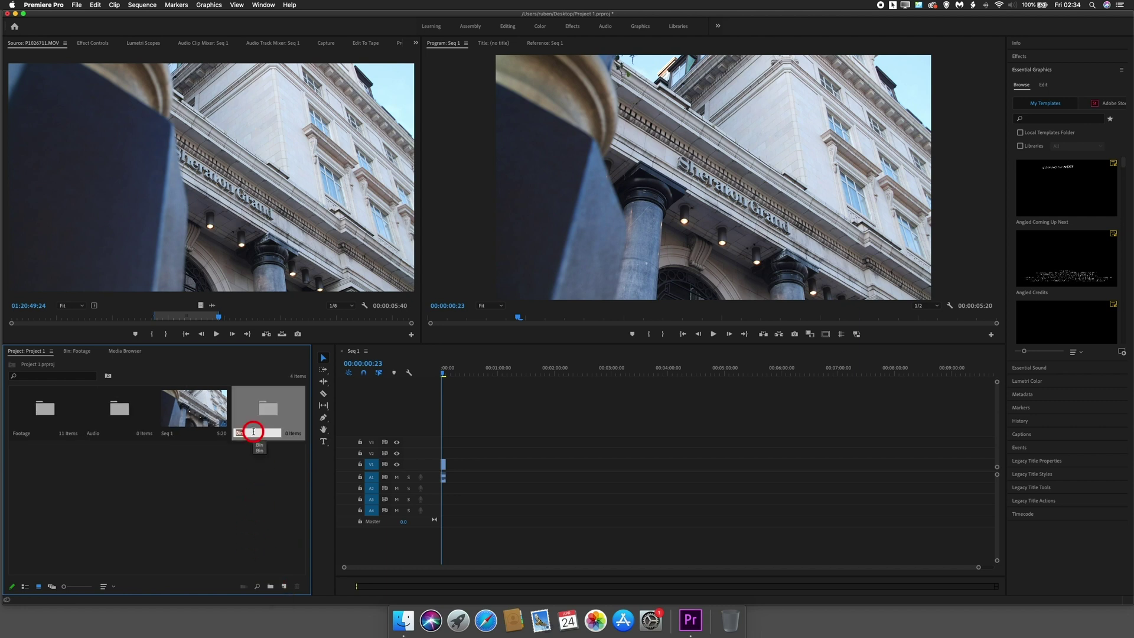
type("Seq")
left_click(232, 477)
left_click(264, 410)
left_click_drag(263, 410, 263, 410)
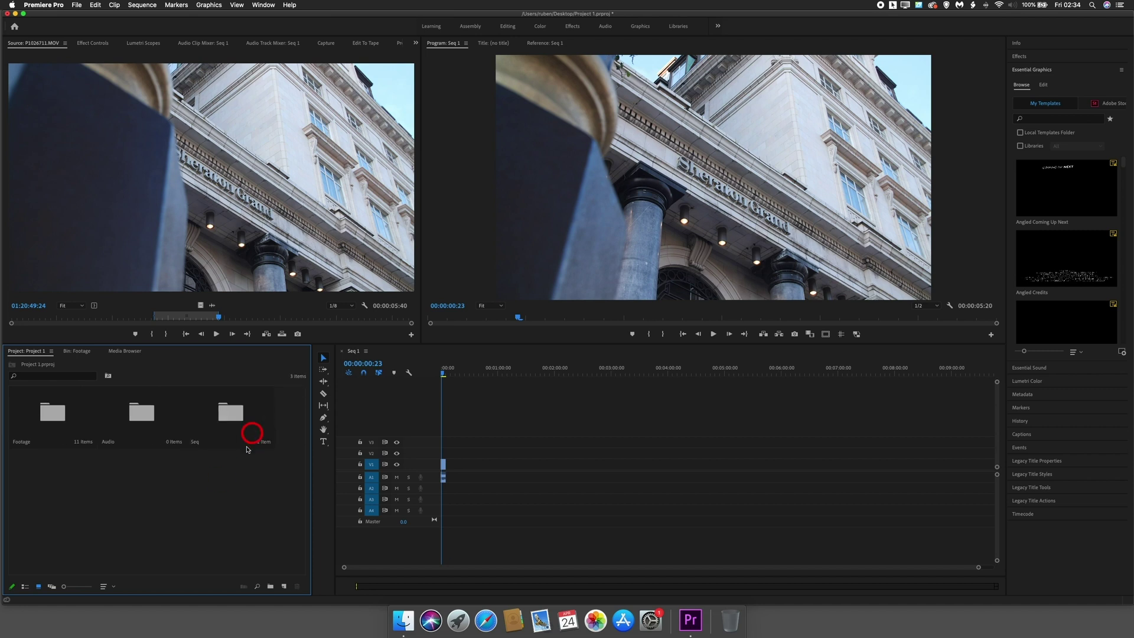
Duplicate the Seq 1 sequence inside the Seq bin and rename the copy Seq 2.
double_click(230, 412)
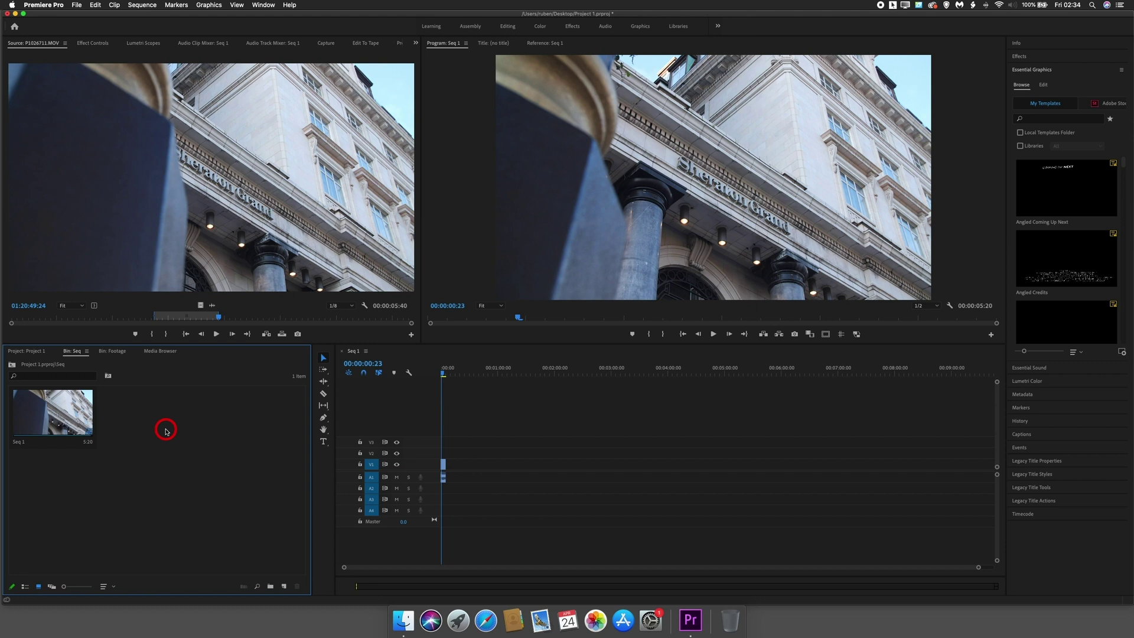
right_click(49, 407)
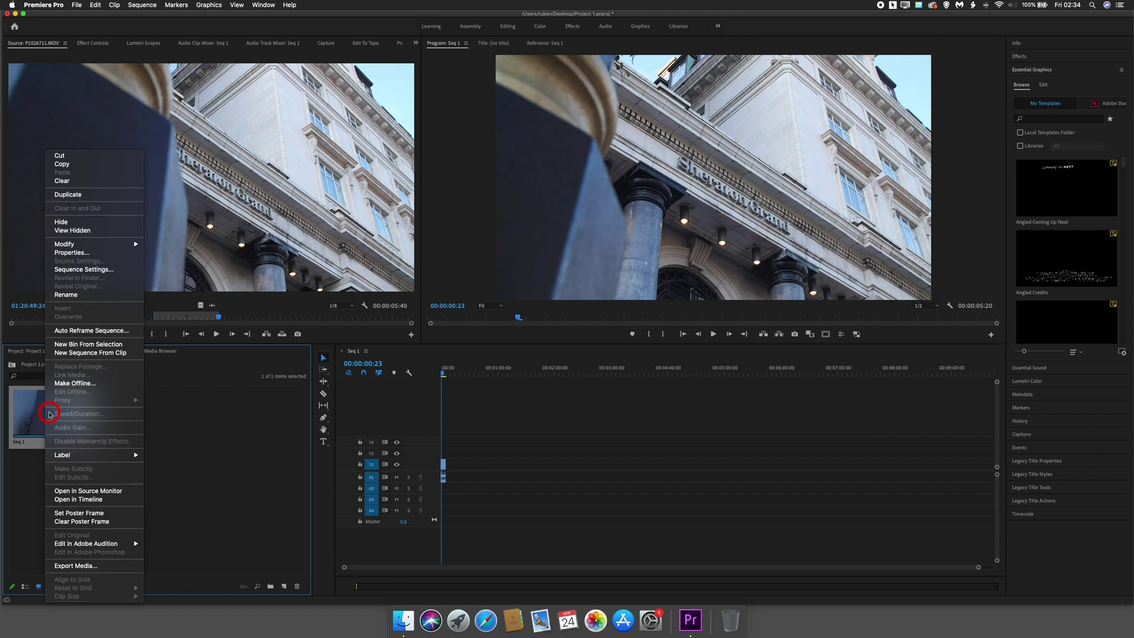
left_click(74, 195)
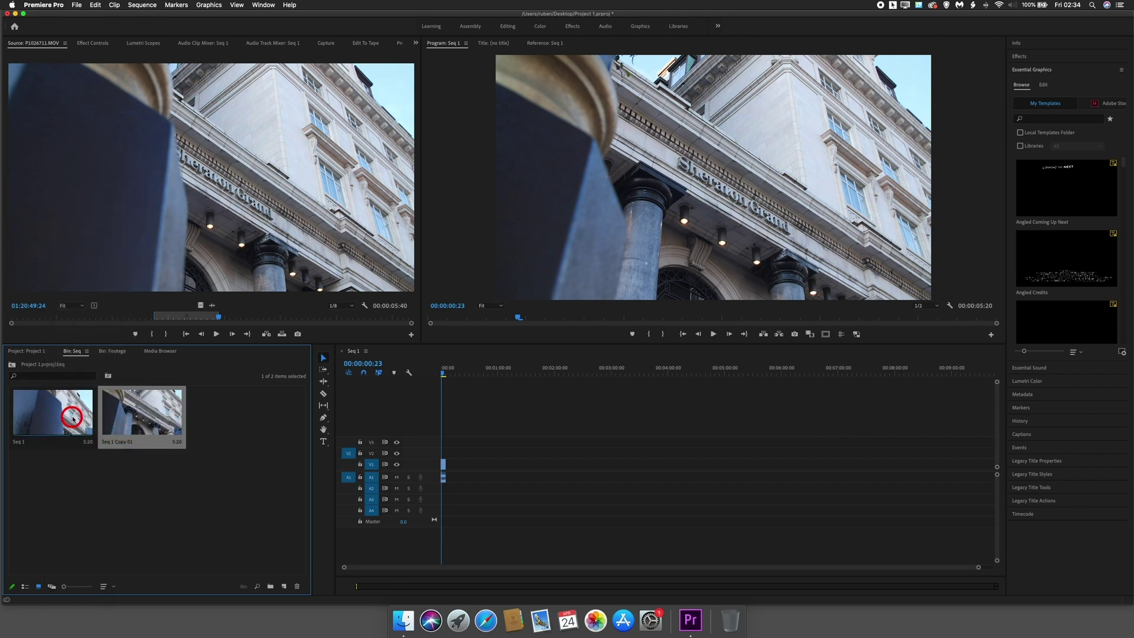
left_click(121, 441)
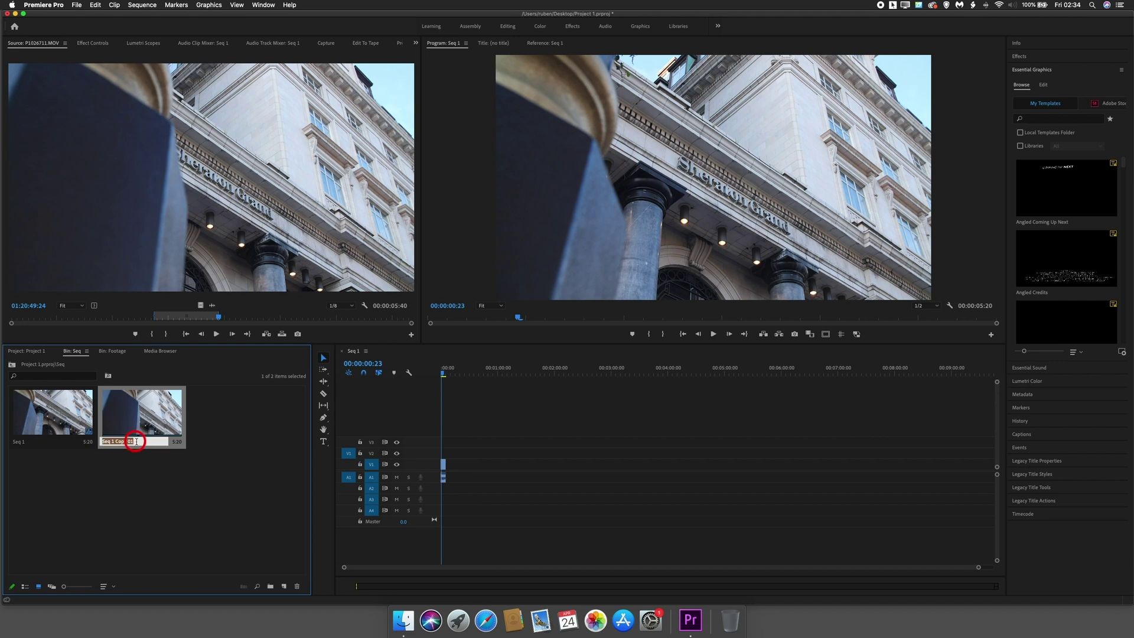
type("Seq 2")
left_click(142, 458)
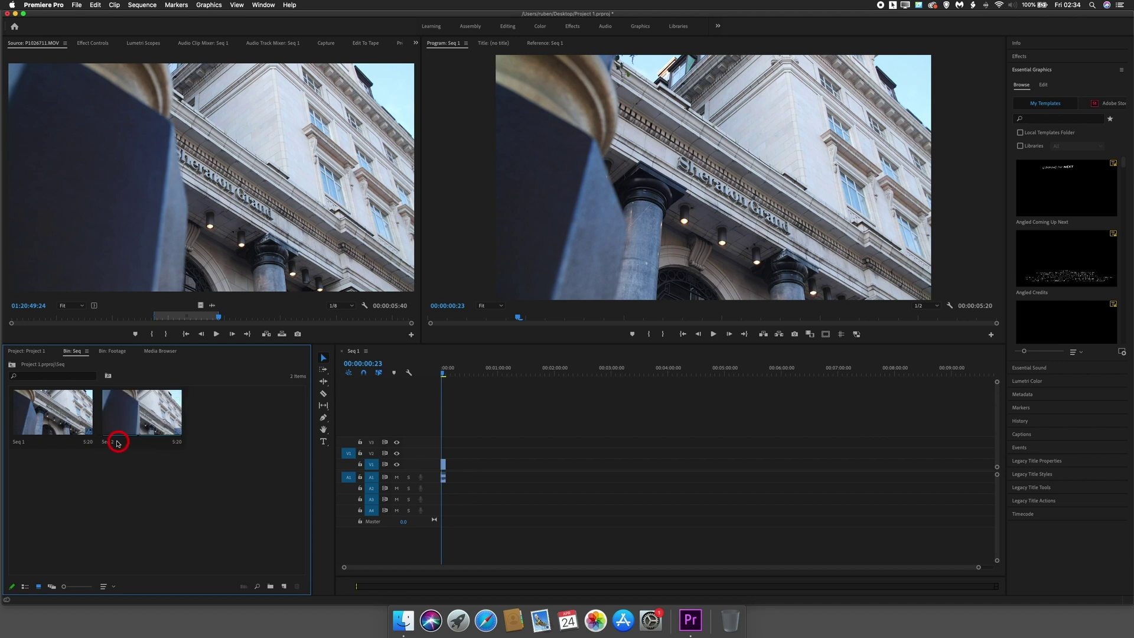